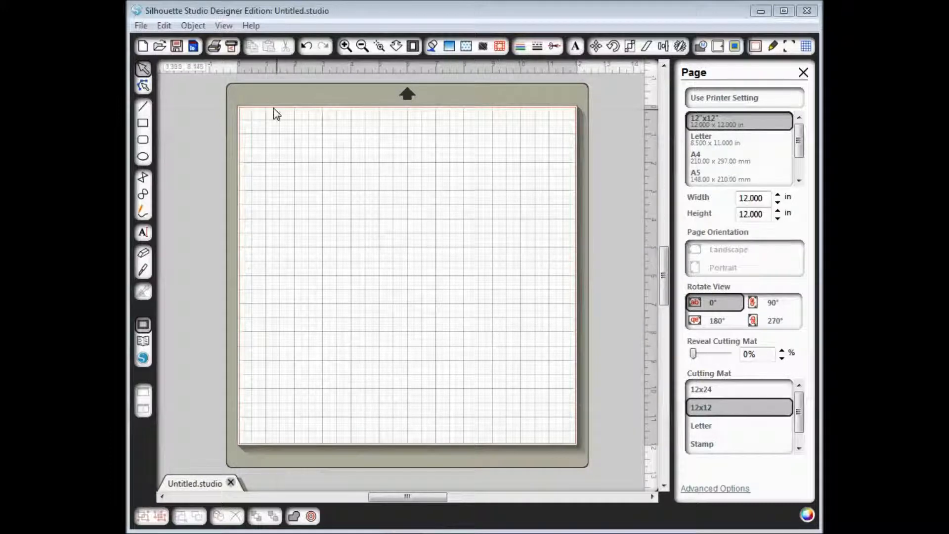
Add the A1 FEATHER BLUEPC design from the My Own Designs folder of the library to the page
left_click(141, 28)
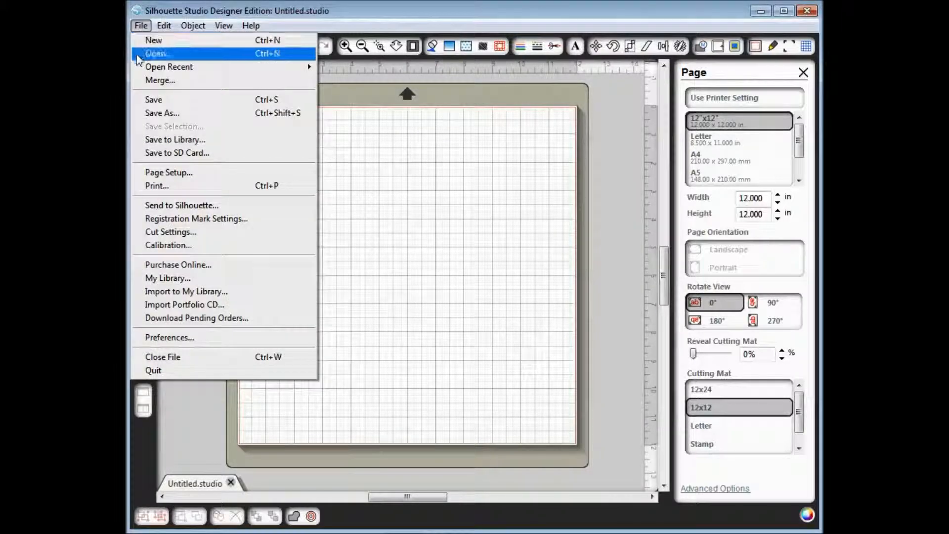
left_click(179, 279)
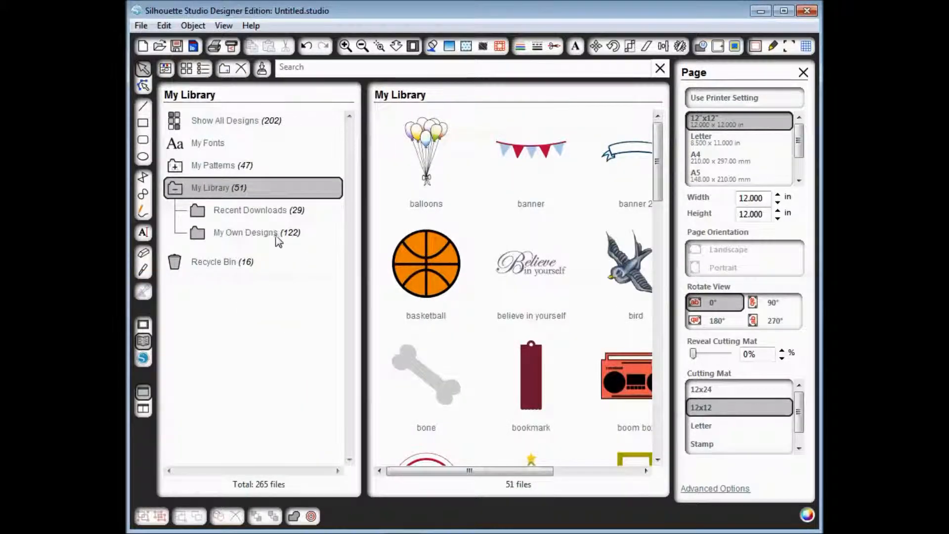
left_click(277, 234)
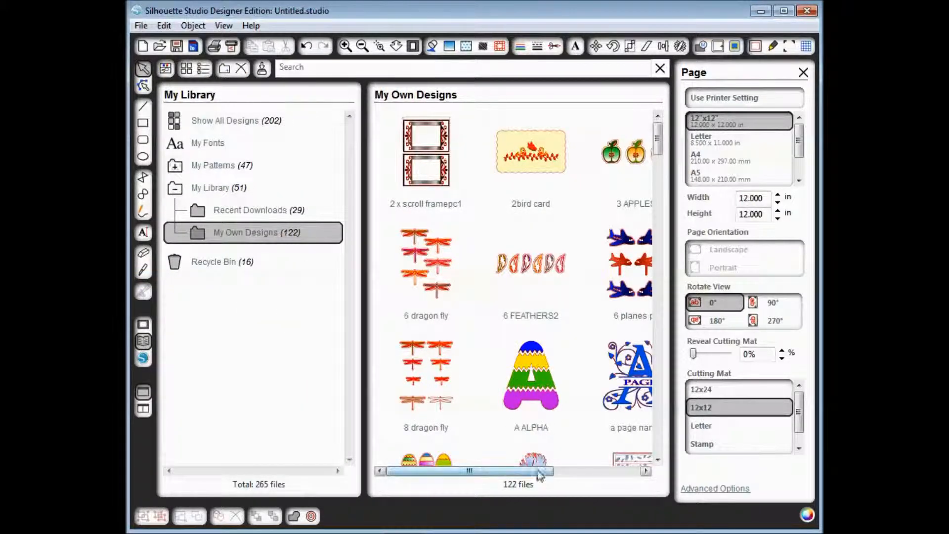
left_click_drag(658, 143, 665, 178)
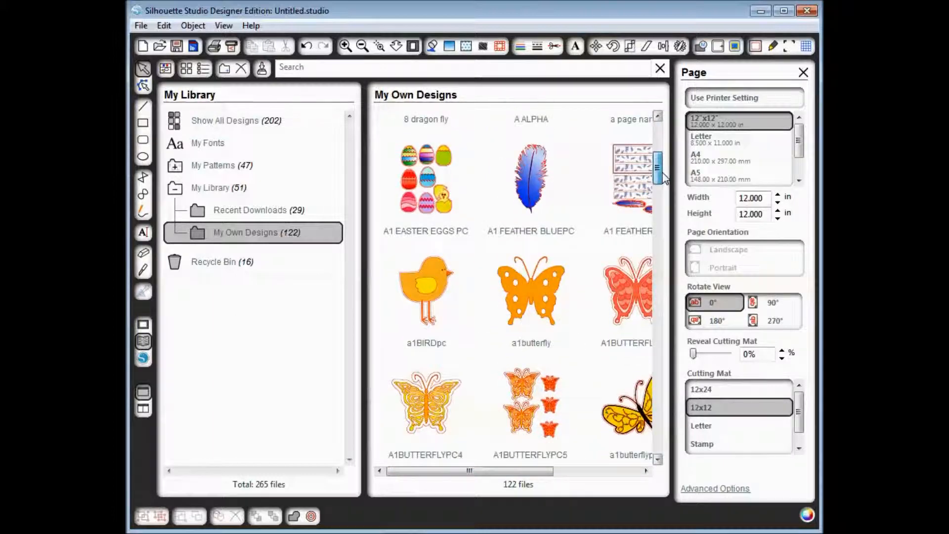
double_click(533, 196)
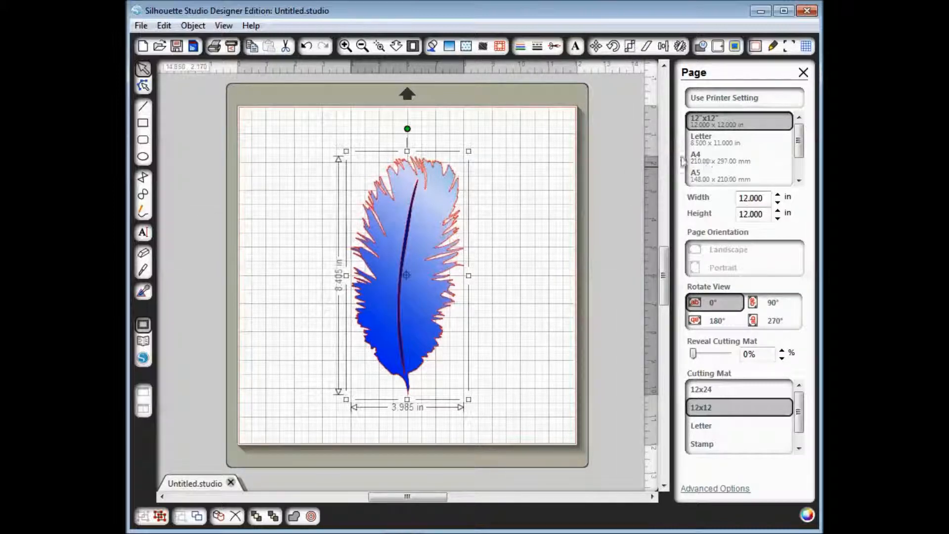
Set the page size to A4 and move the feather toward the upper-left part of the page
left_click(715, 162)
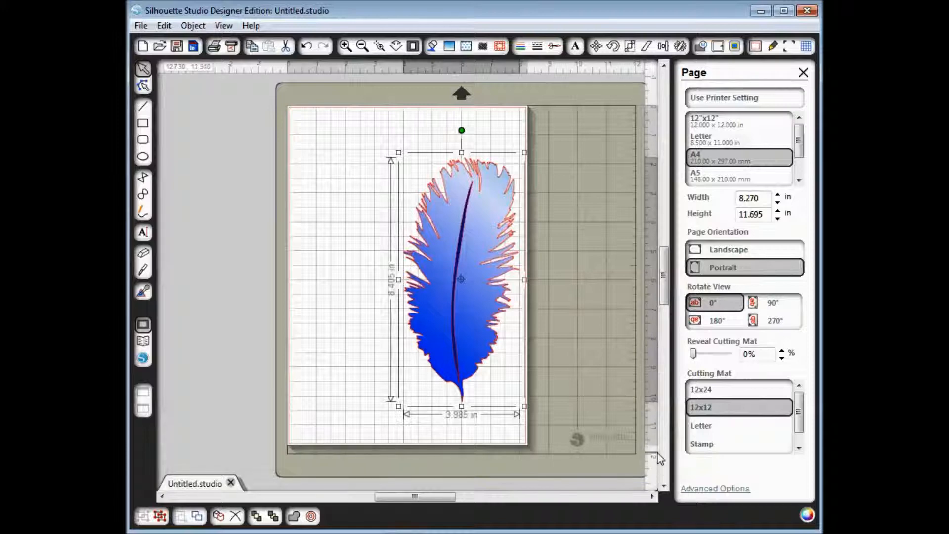
left_click_drag(455, 223, 383, 203)
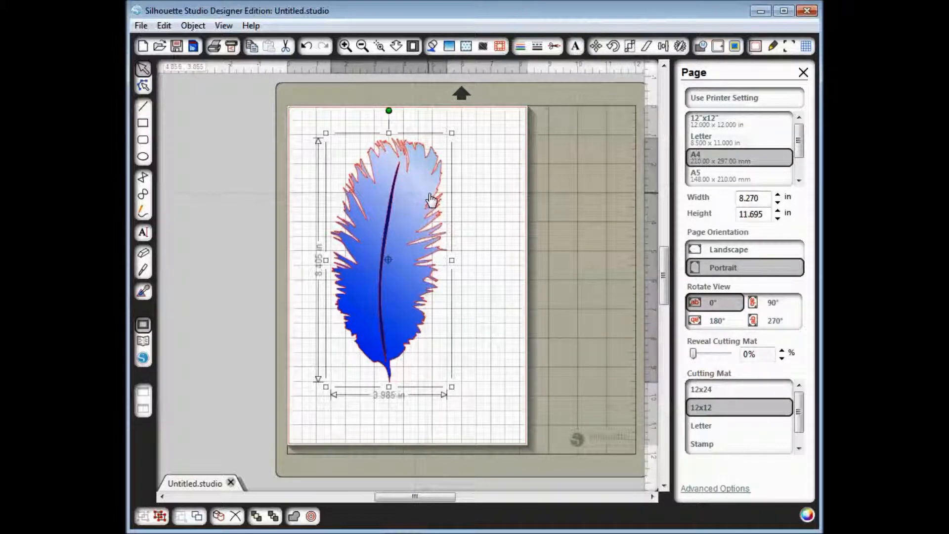
Scale the feather to a height of 5 in with its aspect ratio locked
left_click(630, 46)
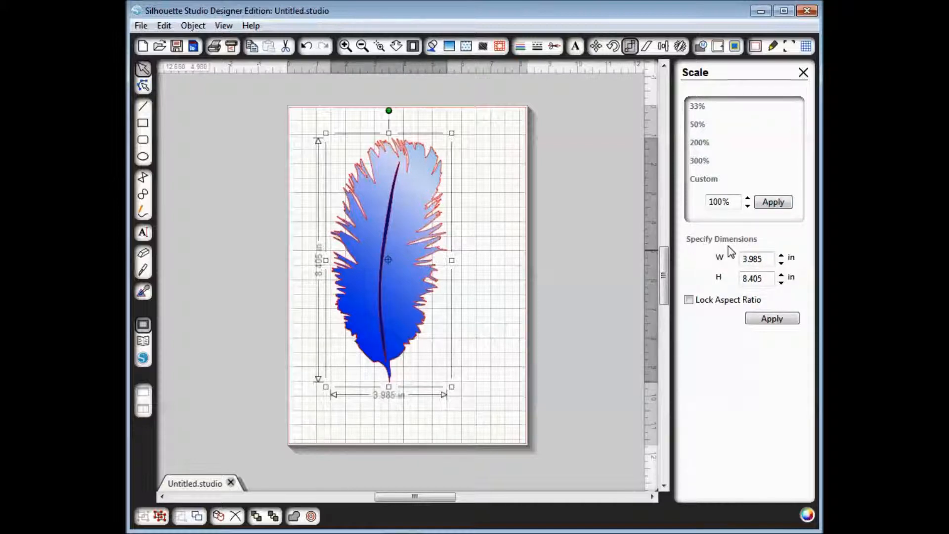
left_click(689, 301)
double_click(770, 278)
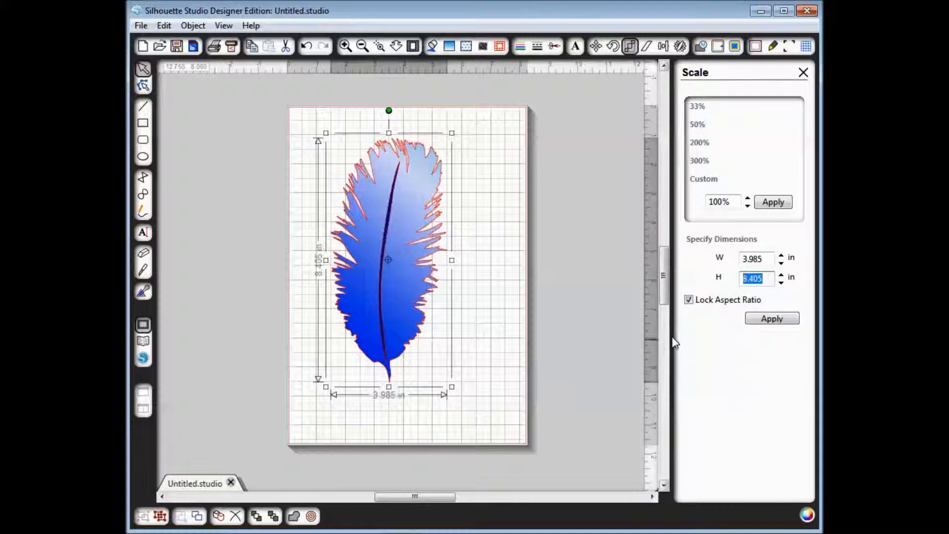
type("5")
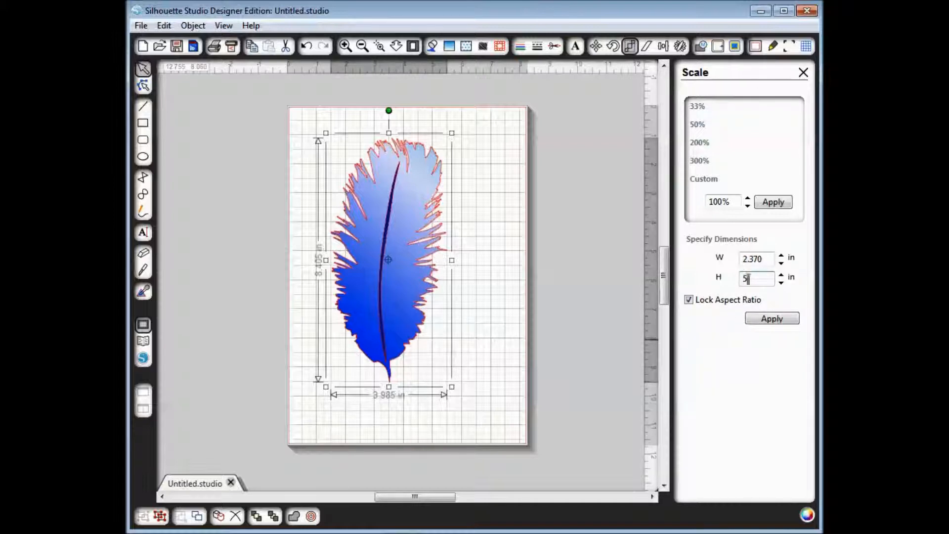
left_click(767, 322)
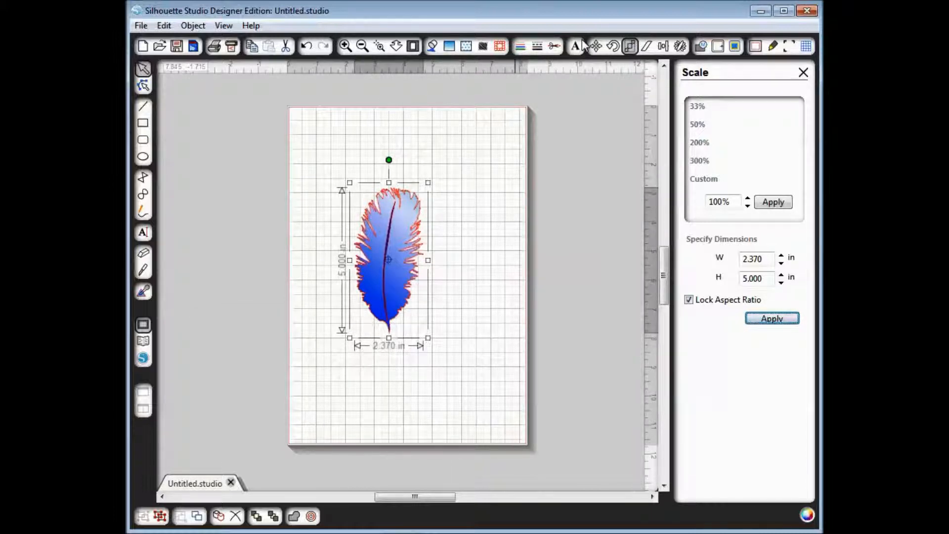
Set the feather's cut style to No Cut
left_click(554, 47)
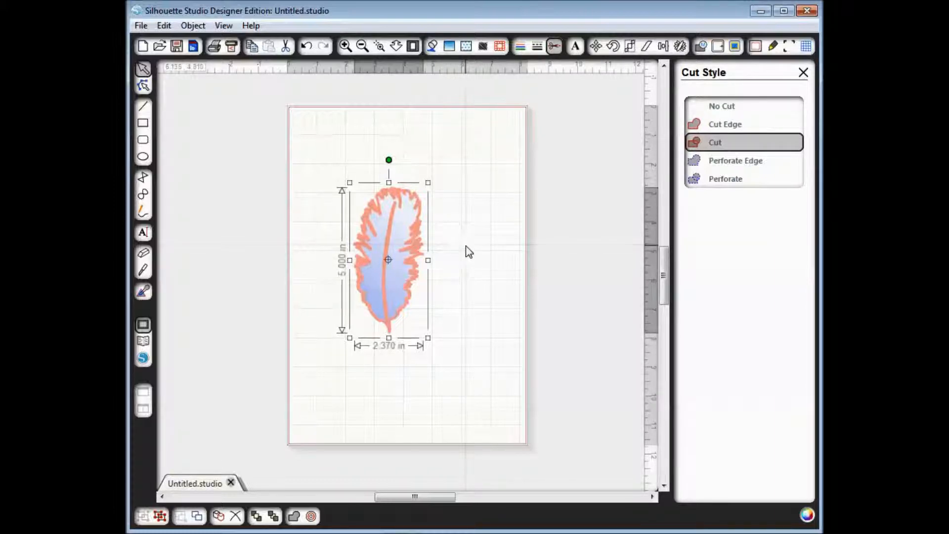
left_click(720, 109)
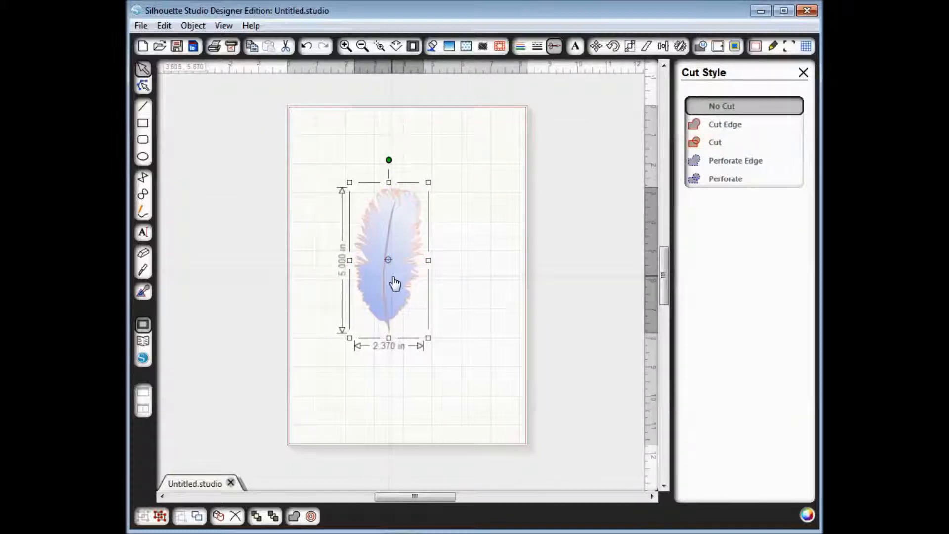
left_click(430, 263)
left_click(388, 239)
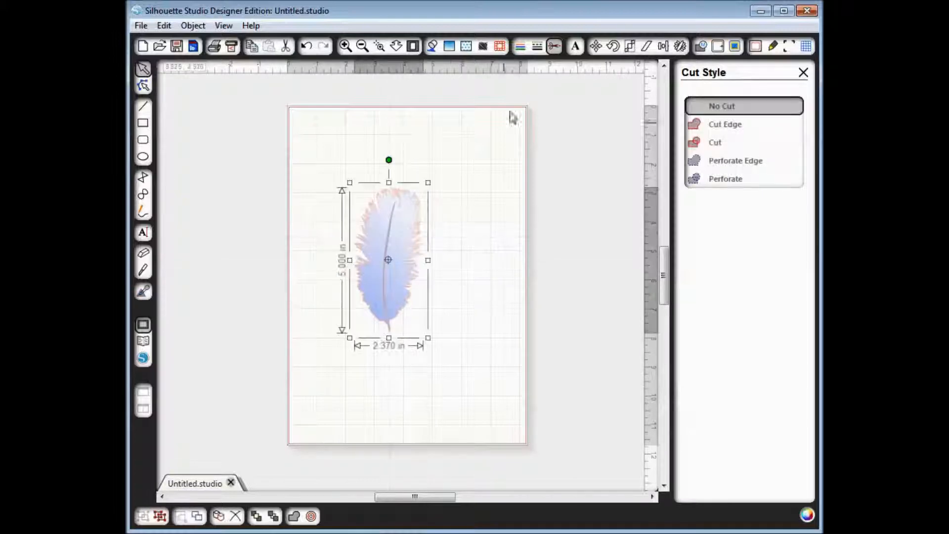
Ungroup the feather and move its blue body away from the dark quill
left_click(450, 48)
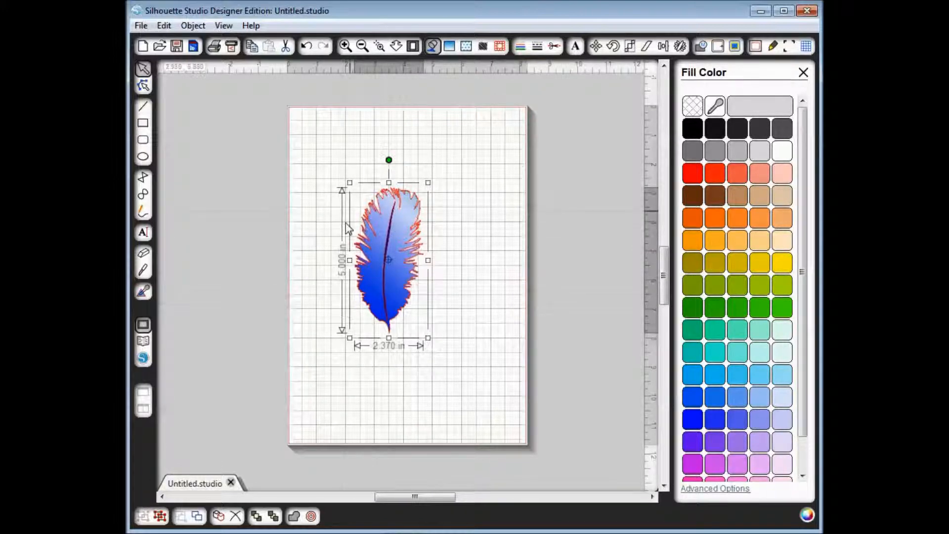
left_click(160, 516)
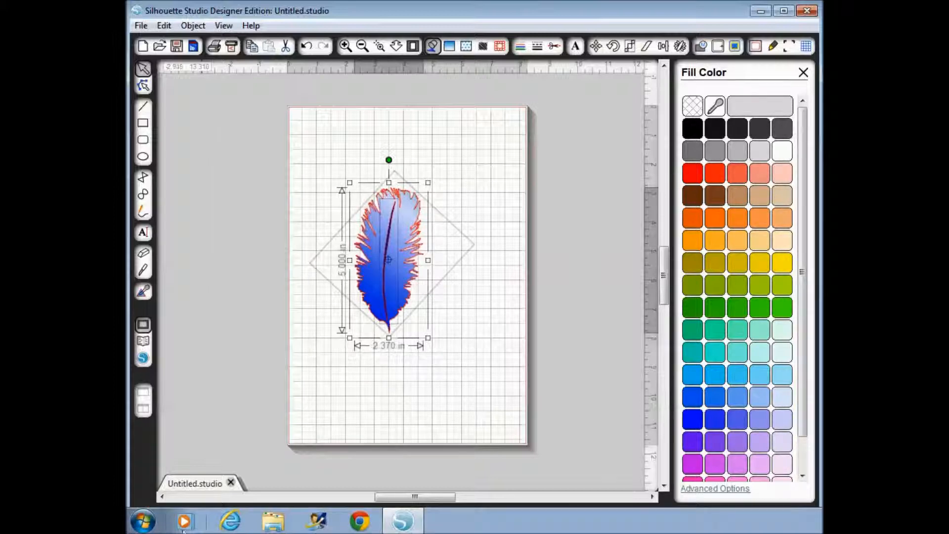
left_click_drag(398, 269, 360, 288)
left_click(503, 266)
left_click(394, 272)
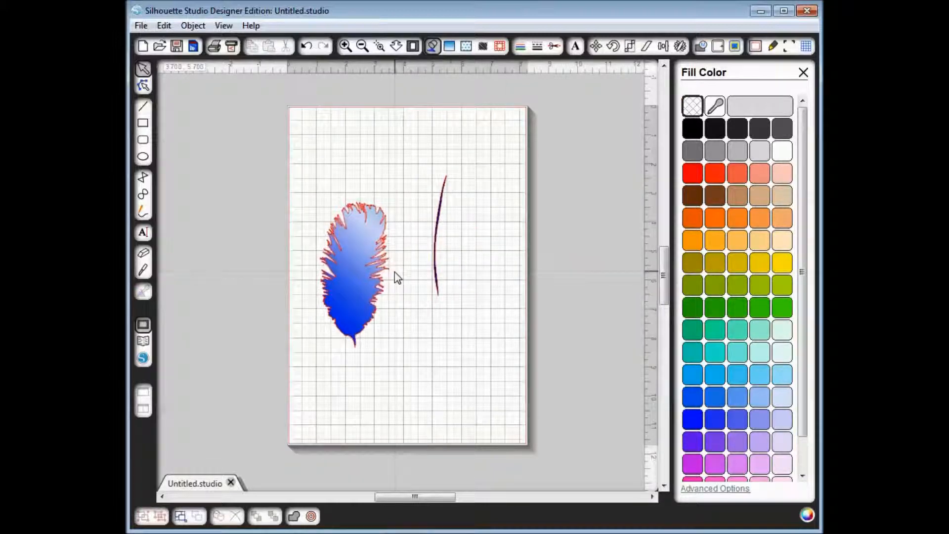
left_click(439, 218)
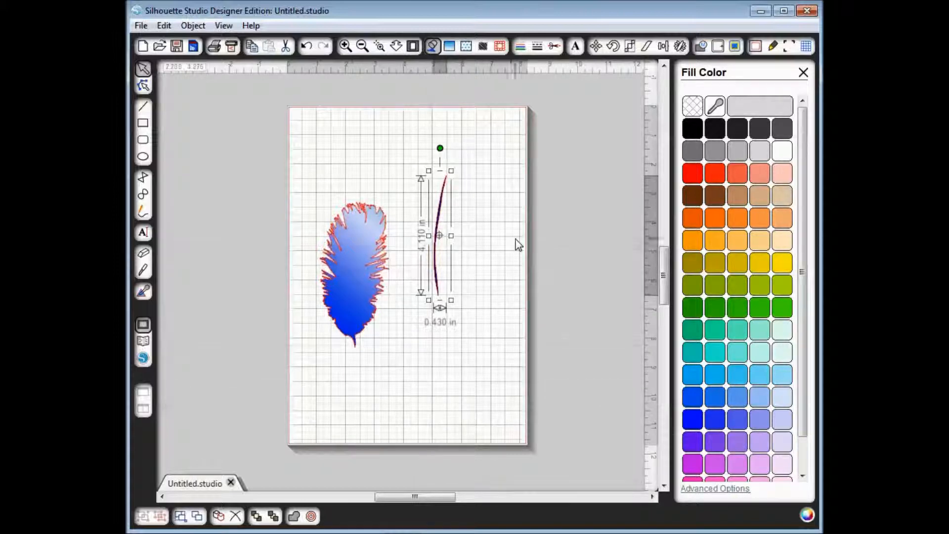
Center the feather body and quill on each other and group them together
left_click_drag(255, 136, 496, 366)
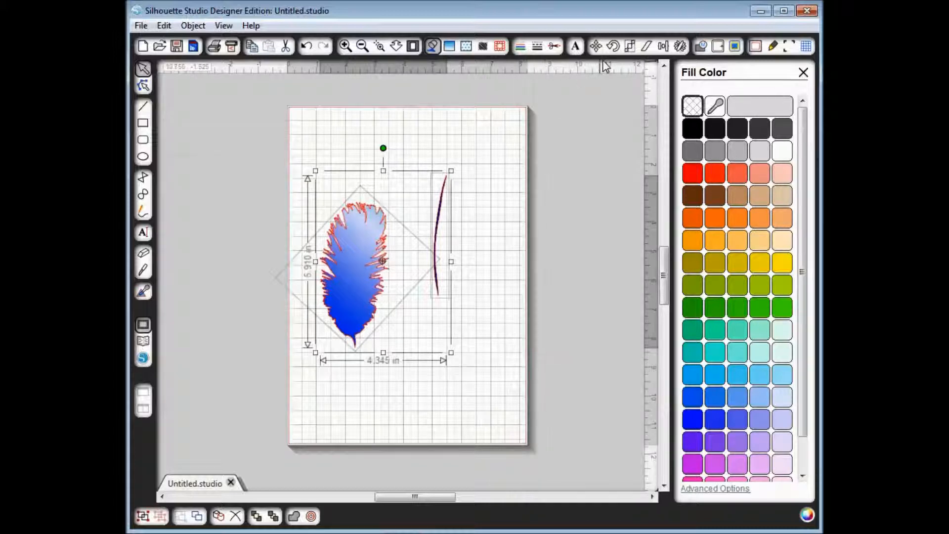
left_click(663, 47)
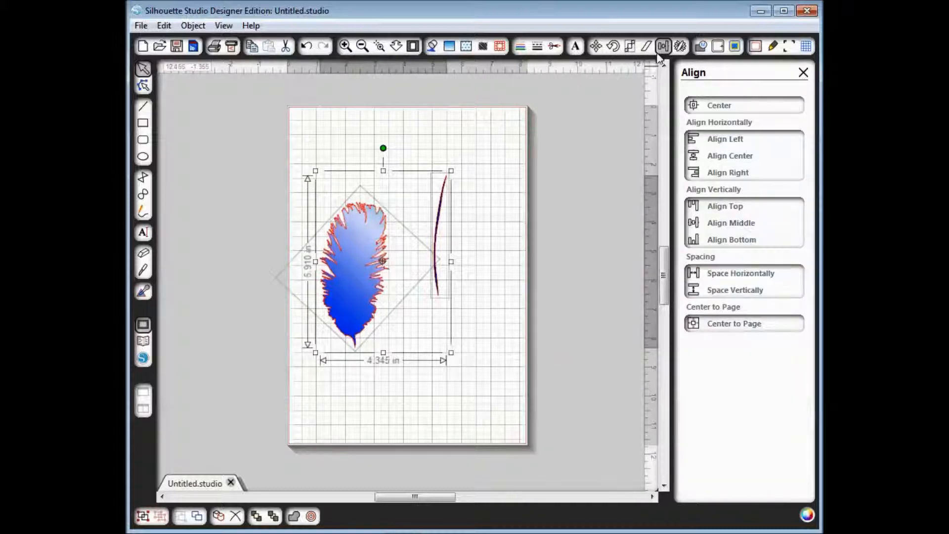
left_click(718, 106)
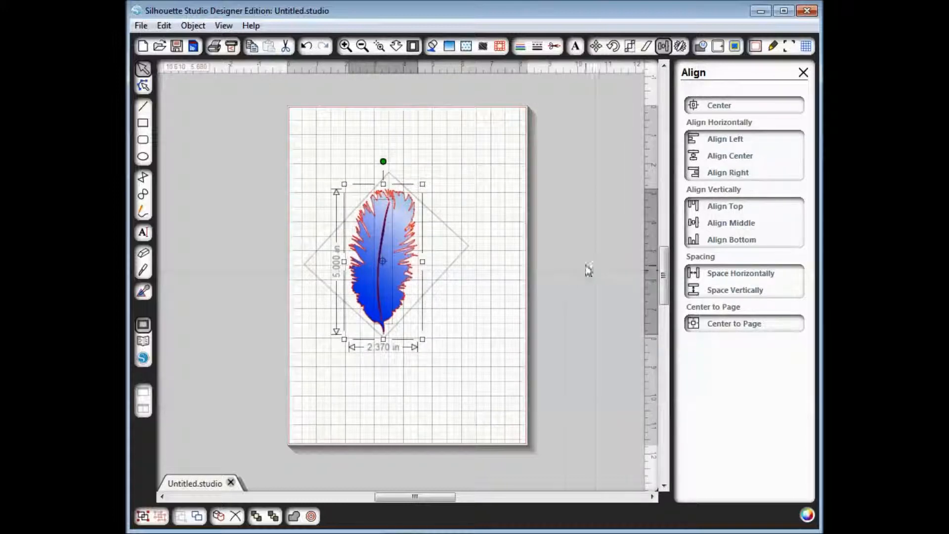
left_click(500, 313)
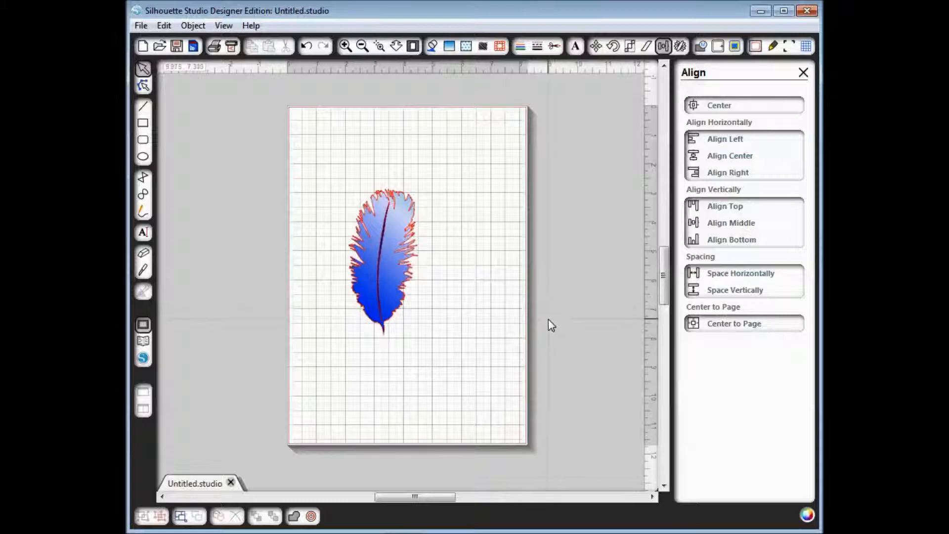
left_click_drag(334, 173, 441, 333)
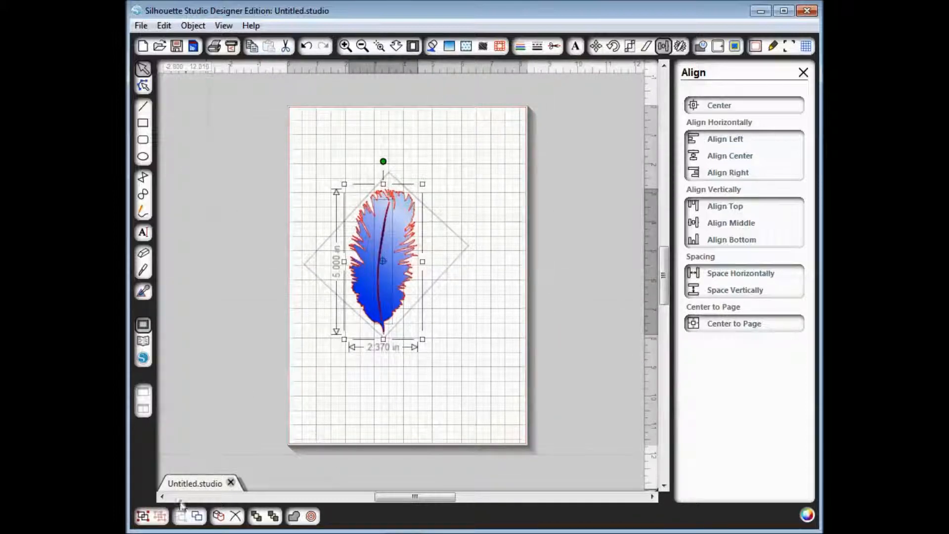
left_click(143, 516)
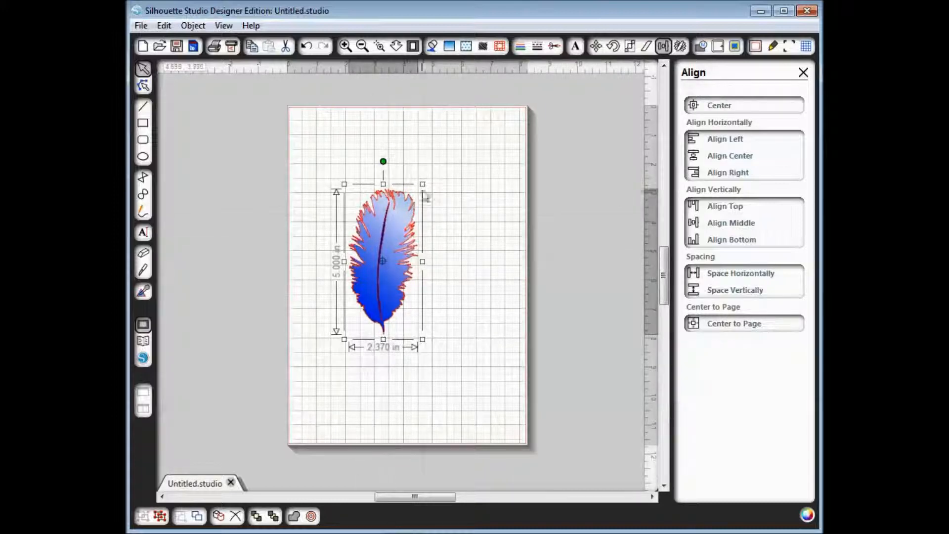
Duplicate the feather to the right and nudge the copy further right to leave a gap between them
left_click(680, 47)
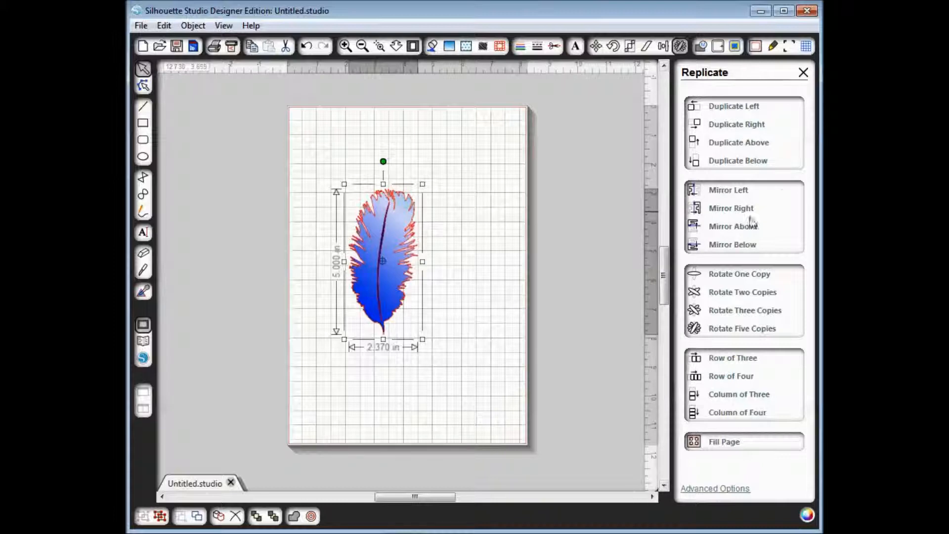
left_click(733, 127)
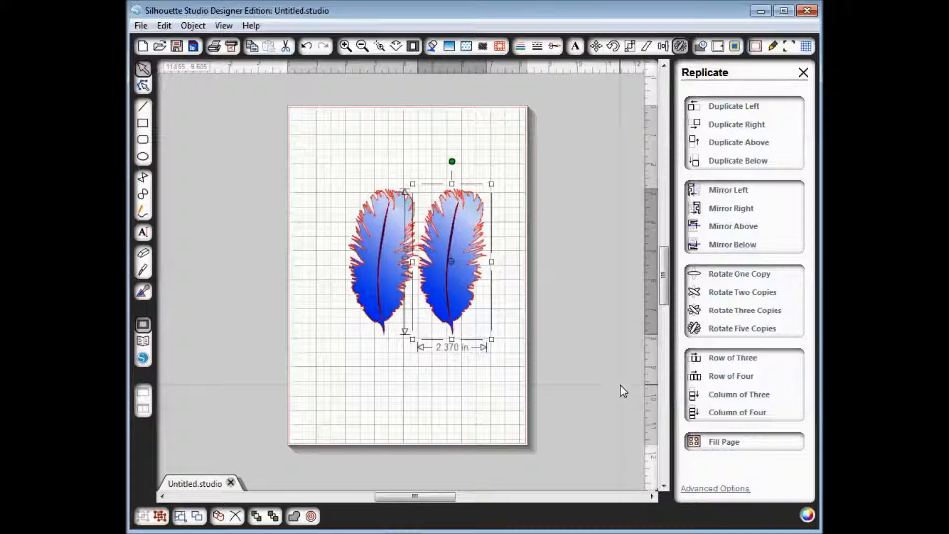
key("Right")
key("Right")
key("Right")
key("Right")
key("Right")
key("Right")
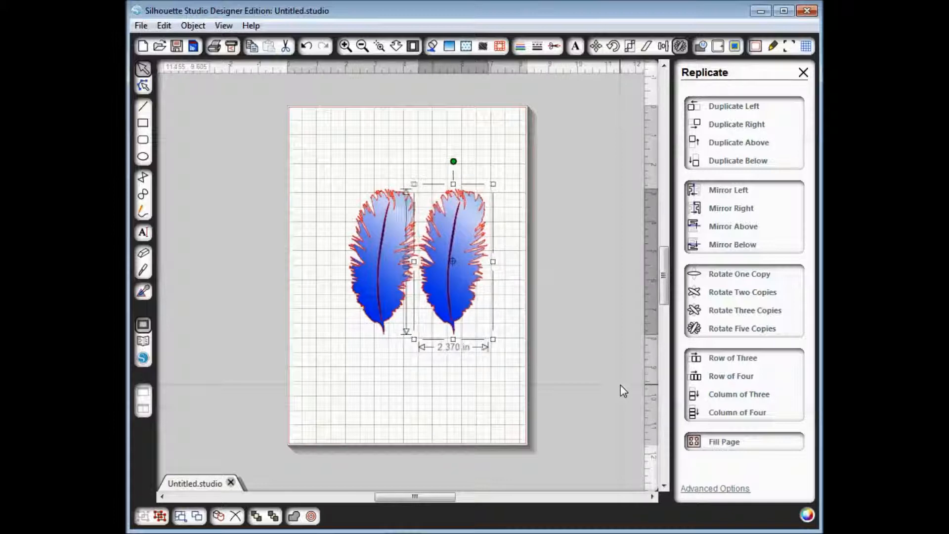
key("Right")
key("Right")
key("Right")
key("Right")
key("Right")
key("Right")
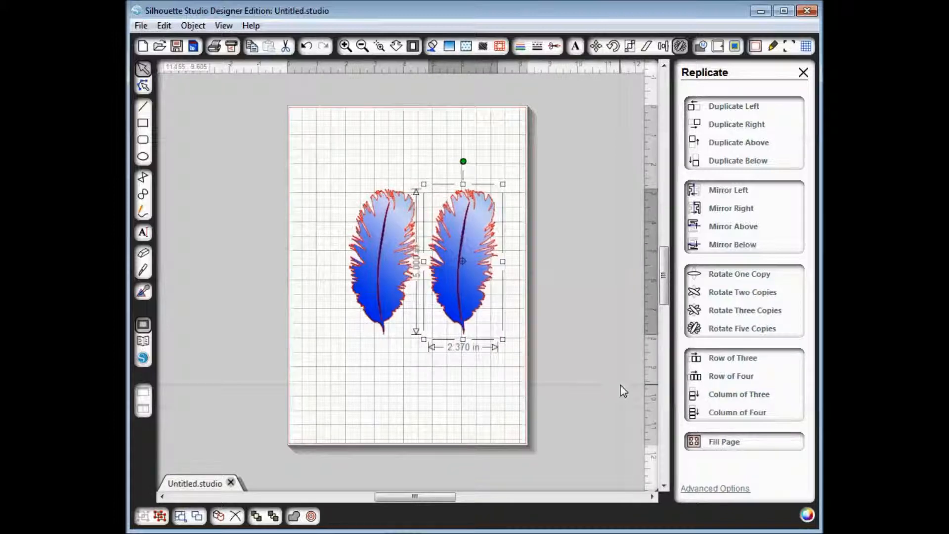
key("Right")
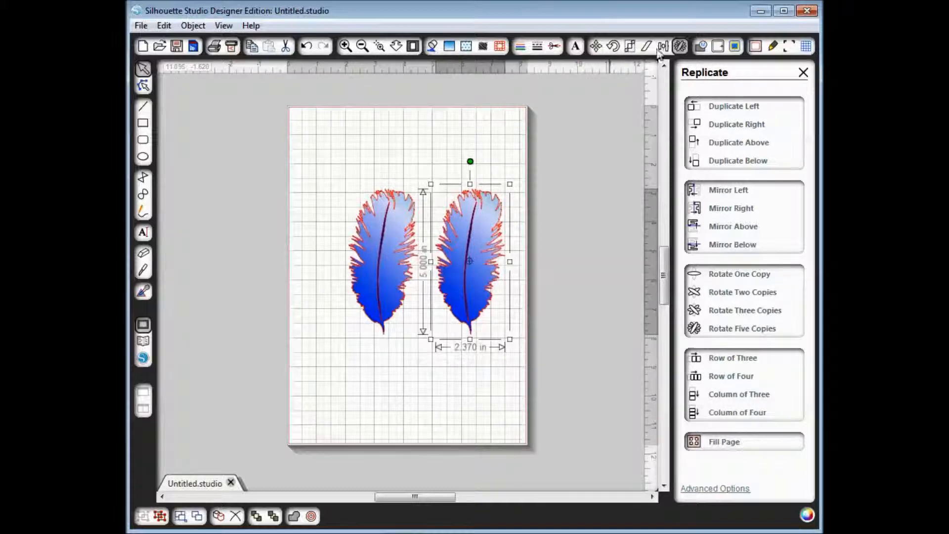
Add a rounded offset outline around the right-hand feather at a distance of 0.10 in
left_click(717, 47)
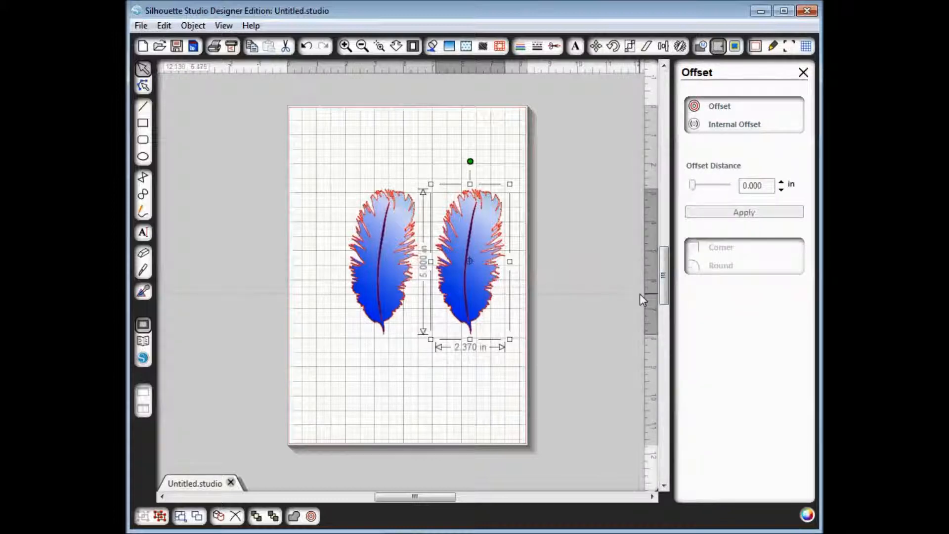
left_click(718, 109)
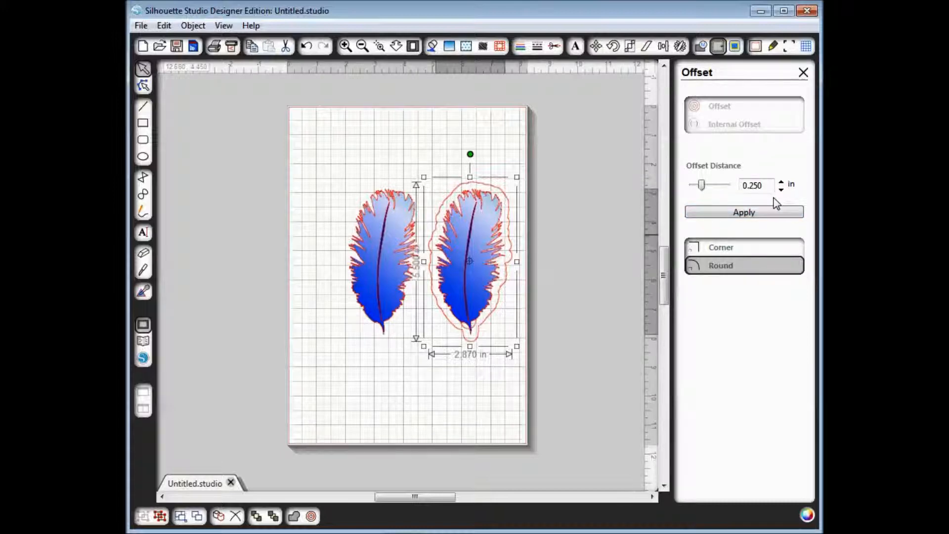
double_click(770, 185)
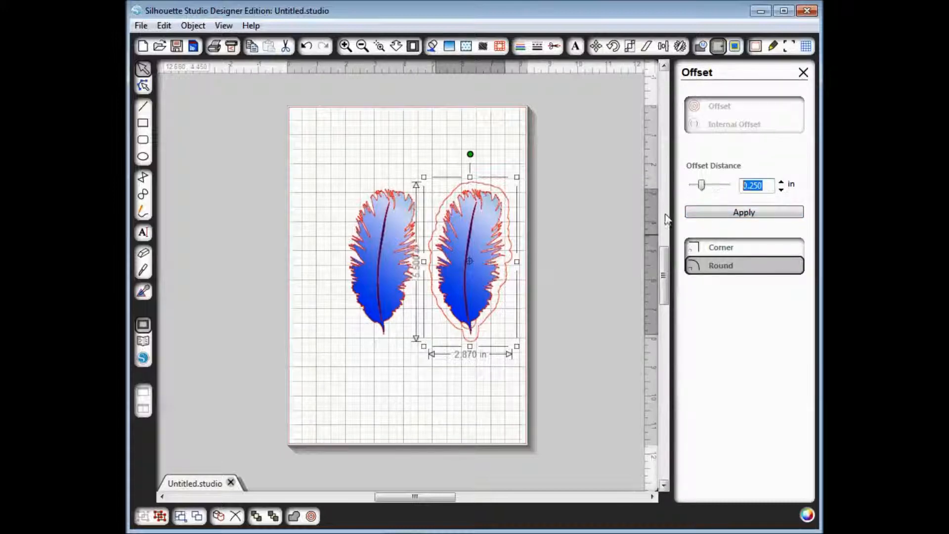
type(".1")
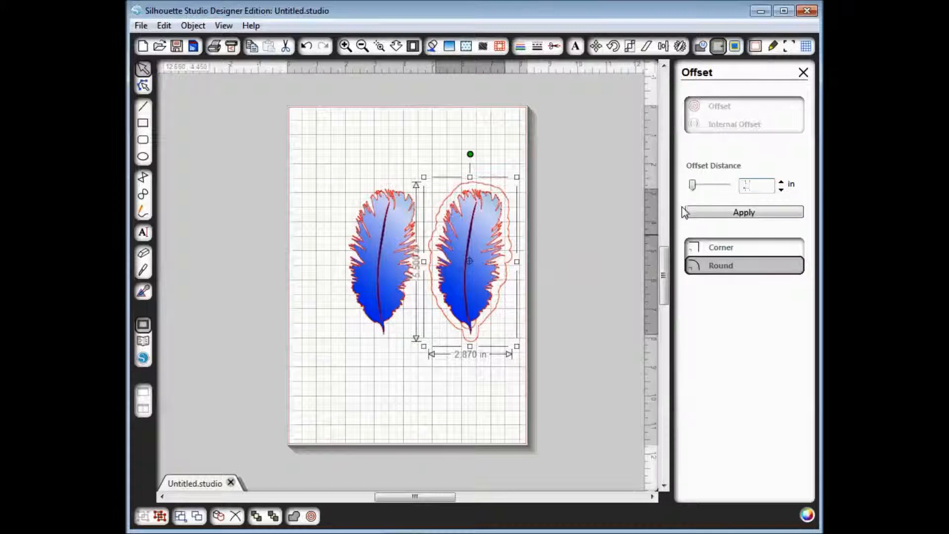
type("0")
left_click(763, 213)
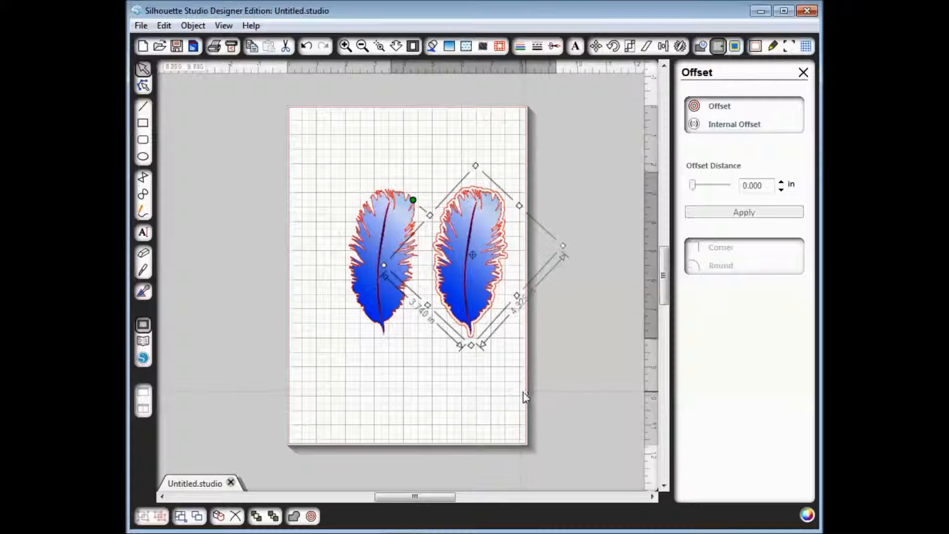
Select both feathers together with the offset outline and set their cut style to No Cut
left_click(554, 374)
left_click_drag(303, 163, 530, 342)
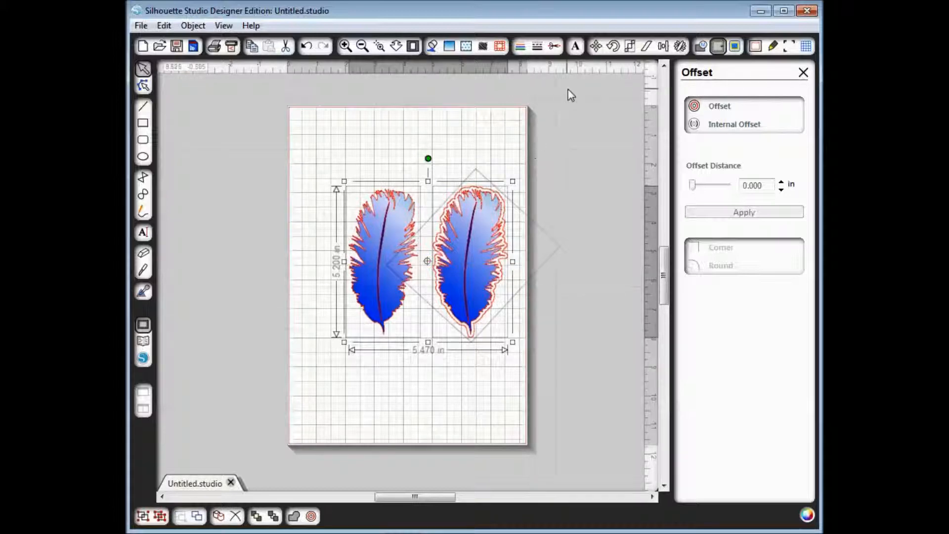
left_click(554, 47)
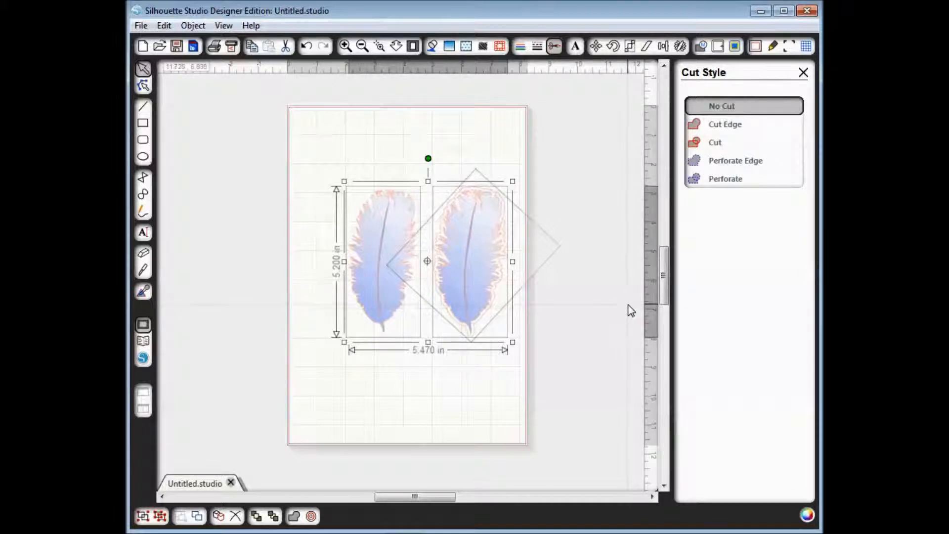
left_click(716, 143)
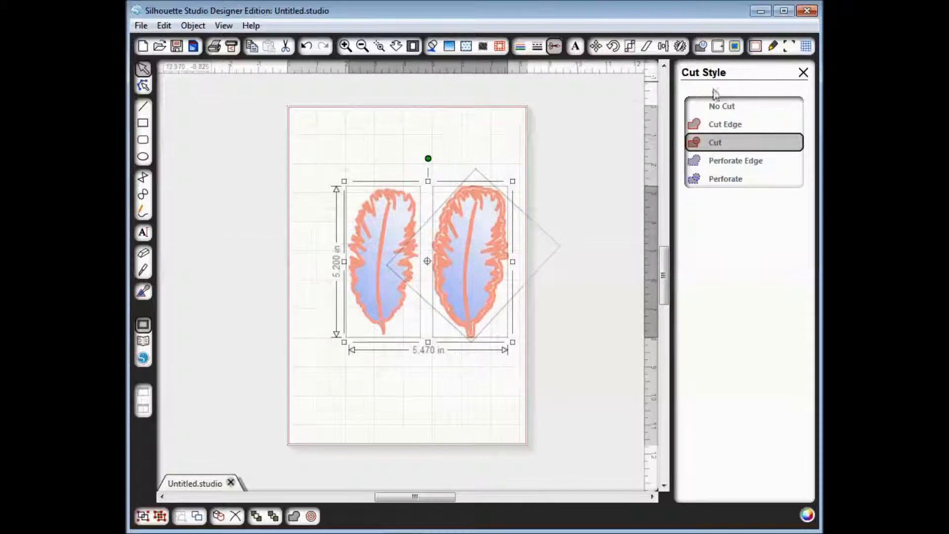
left_click(717, 106)
left_click(606, 320)
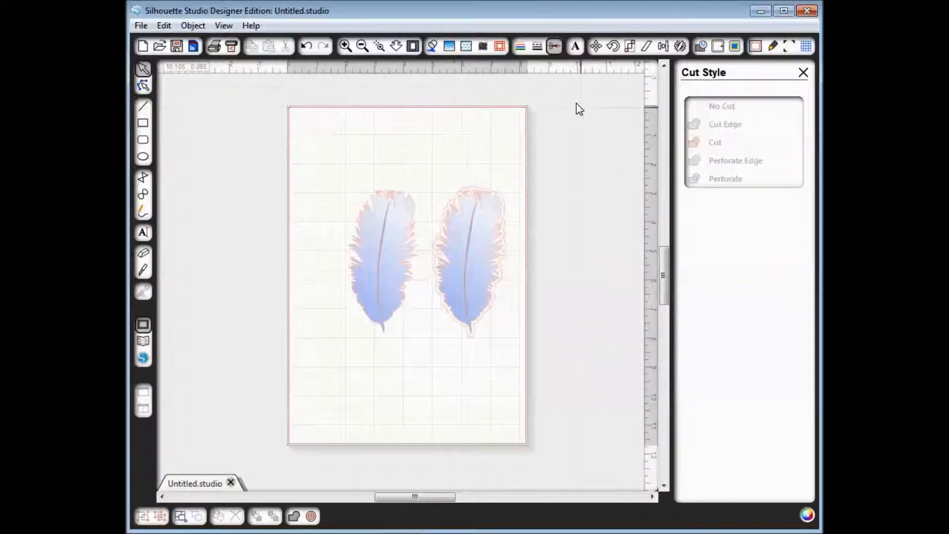
Select only the offset outline around the right-hand feather and set its cut style to Cut
left_click(434, 46)
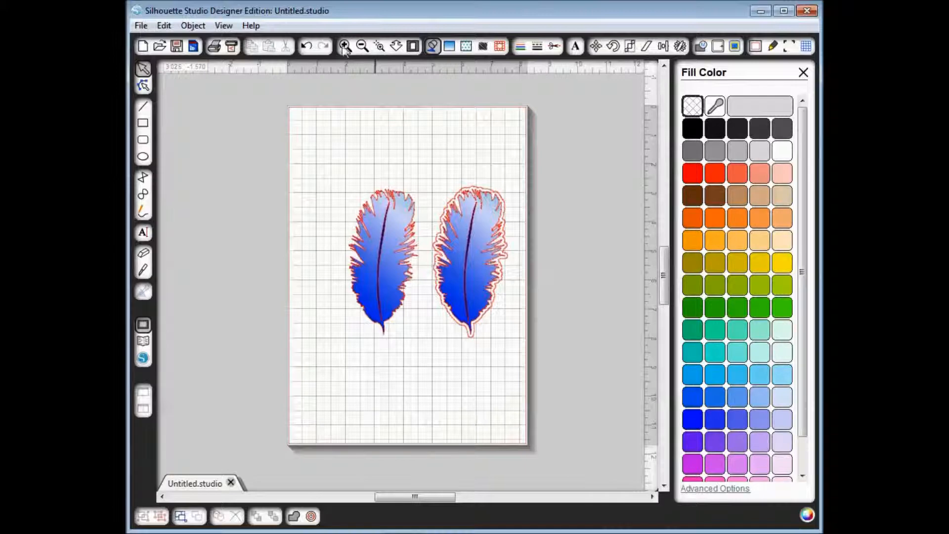
left_click(377, 48)
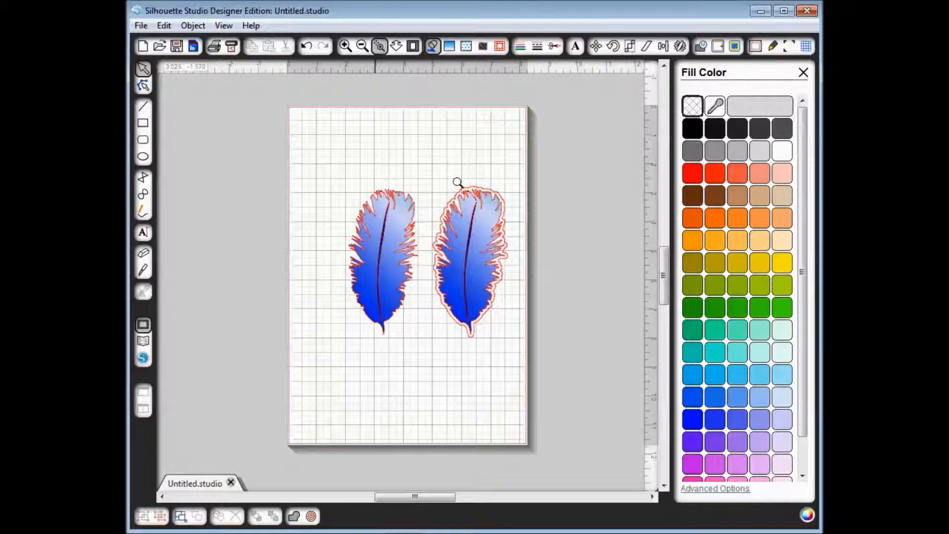
left_click_drag(442, 165, 522, 232)
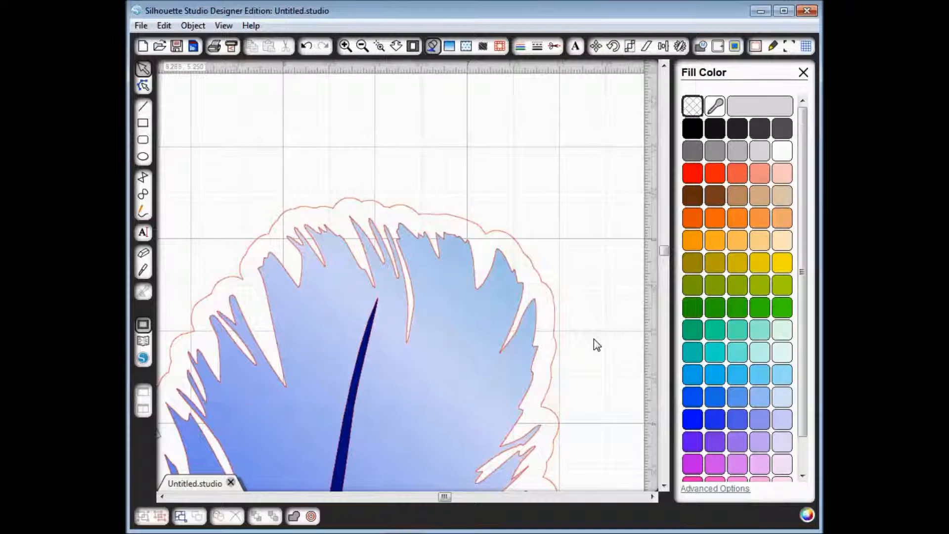
left_click(536, 274)
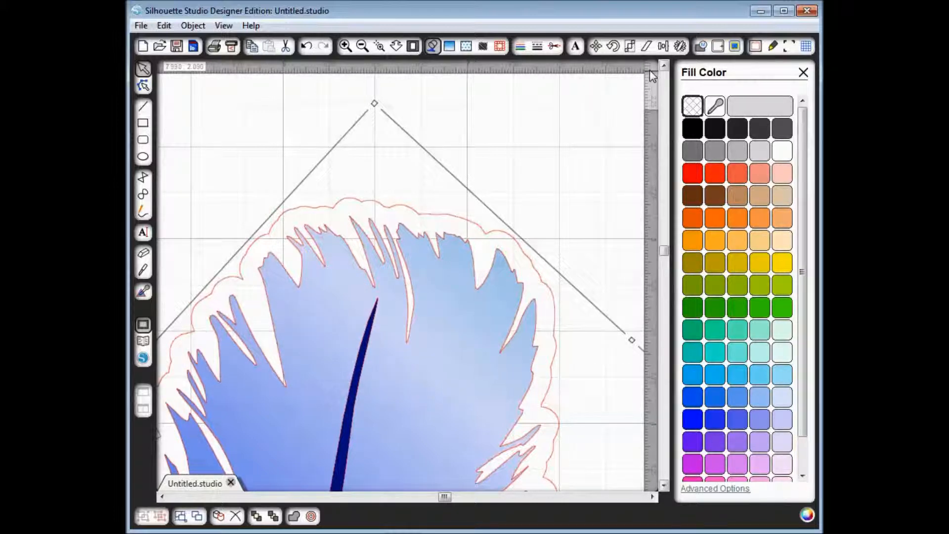
left_click(554, 47)
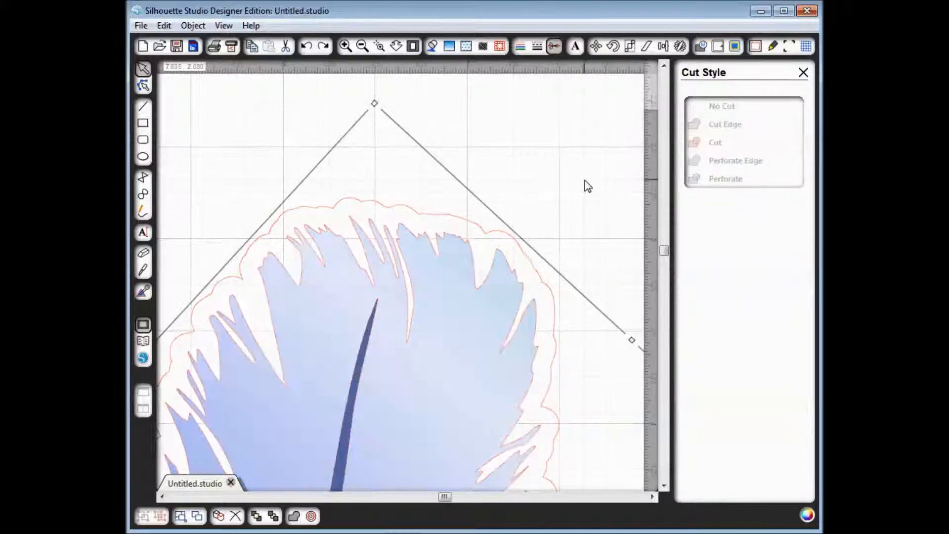
left_click(713, 143)
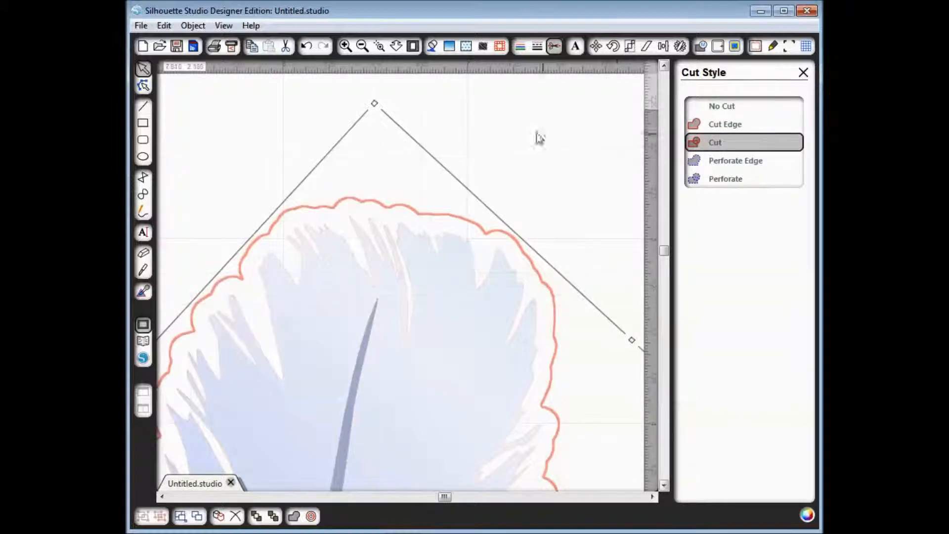
left_click(362, 46)
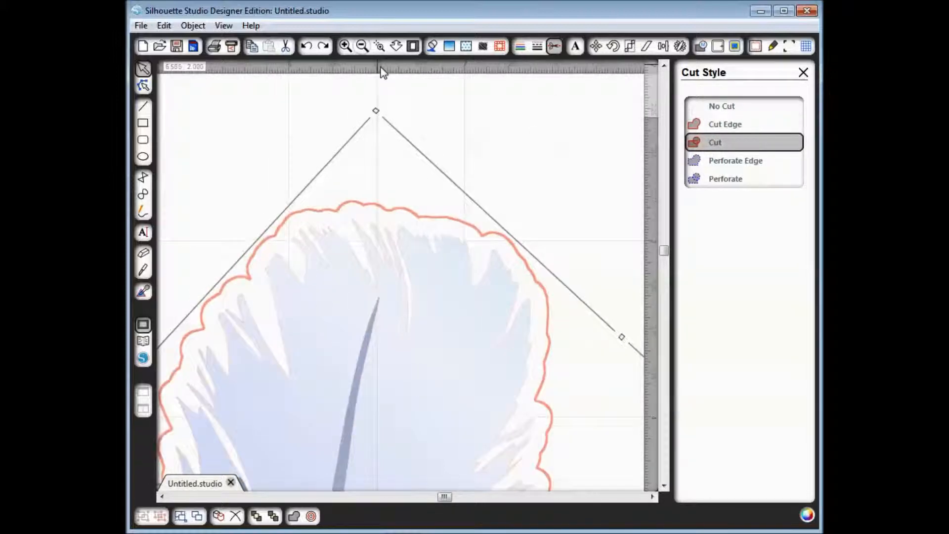
left_click_drag(665, 247, 664, 259)
left_click(362, 46)
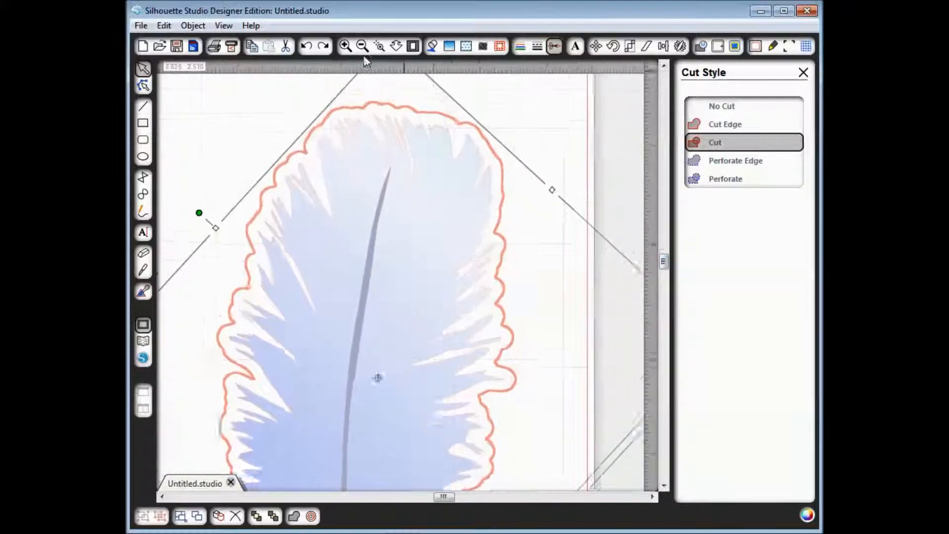
left_click_drag(663, 263, 663, 267)
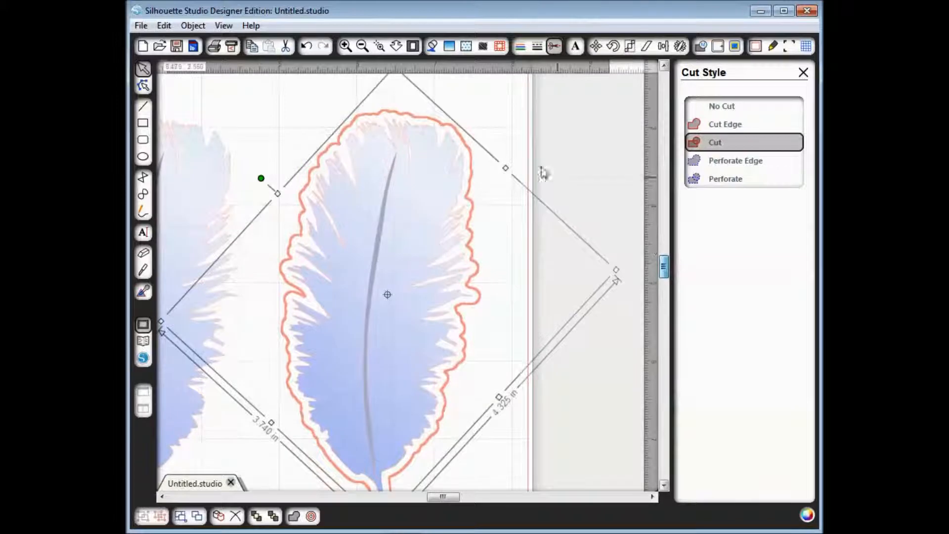
left_click(362, 46)
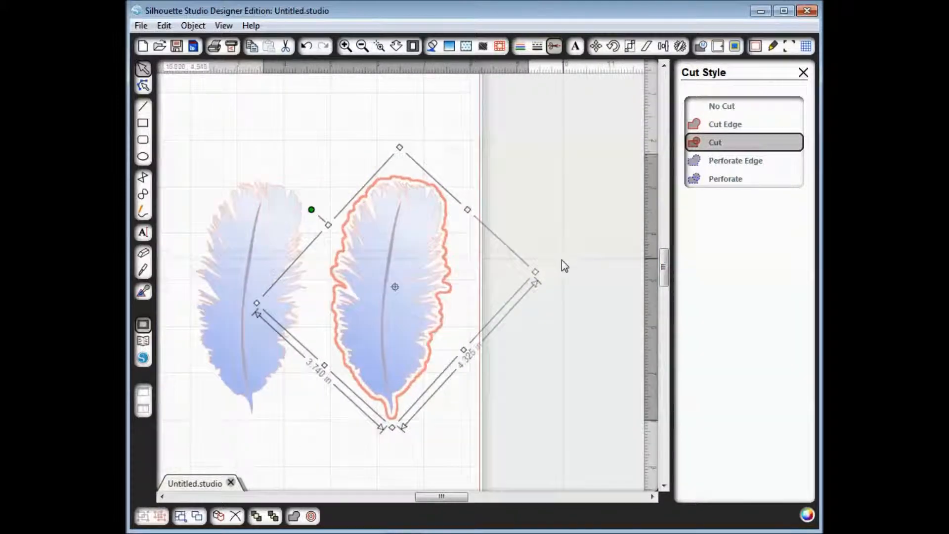
left_click(598, 257)
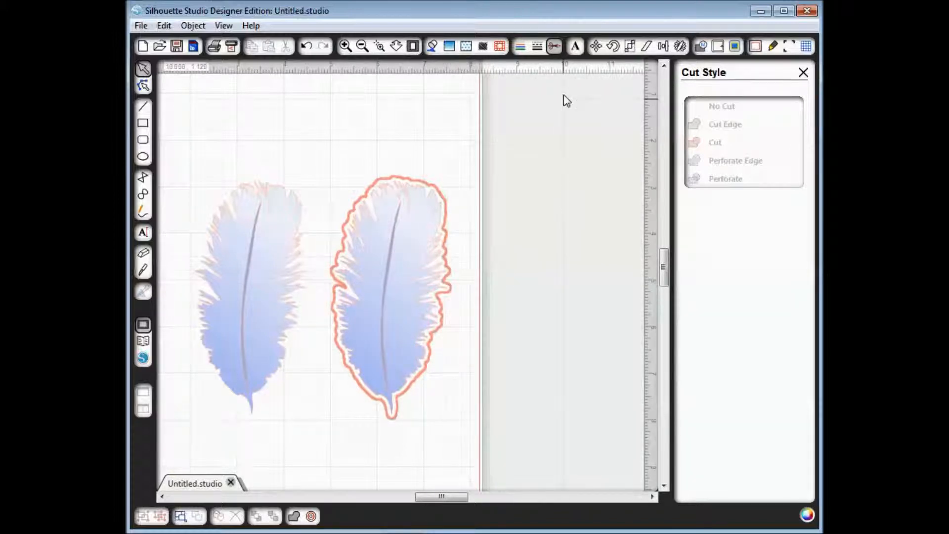
Add a rounded offset outline to the left-hand feather at a distance of 0 in
left_click(432, 46)
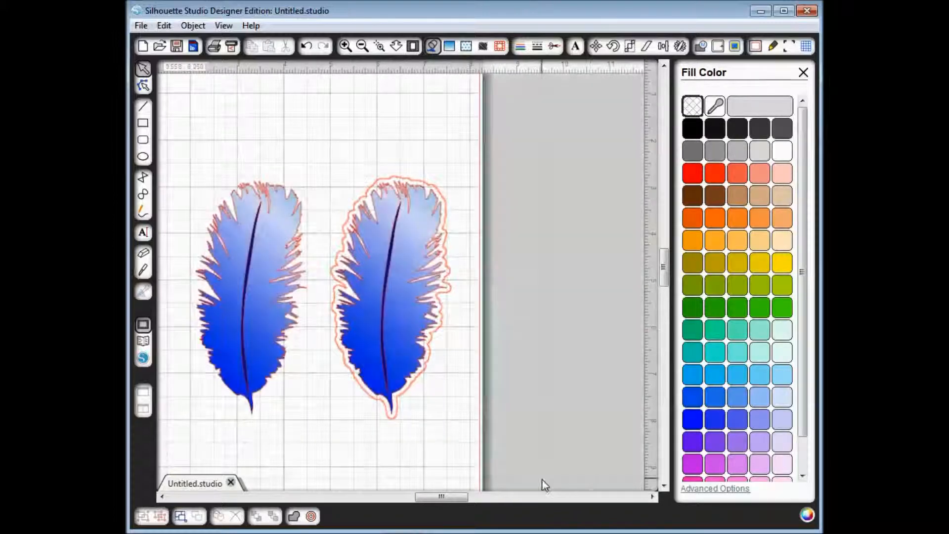
left_click_drag(459, 497, 422, 498)
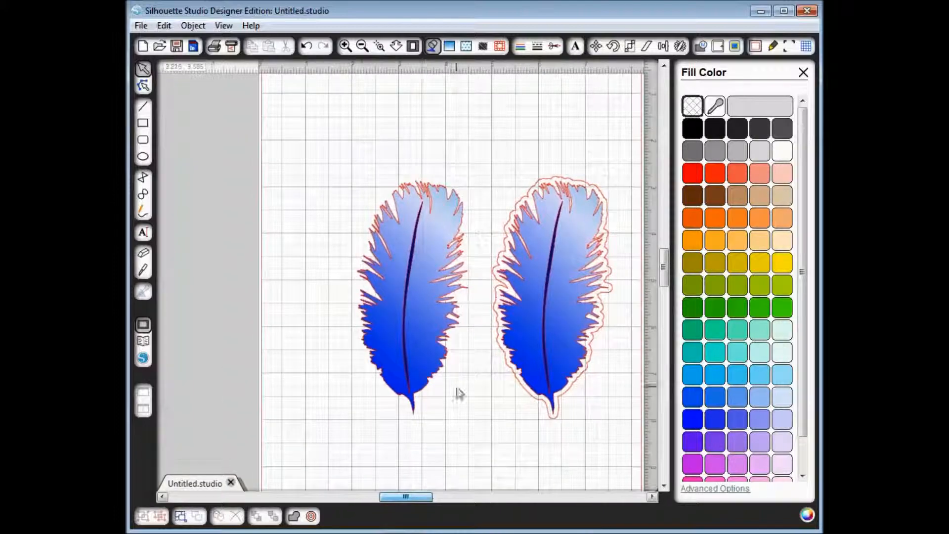
left_click(403, 194)
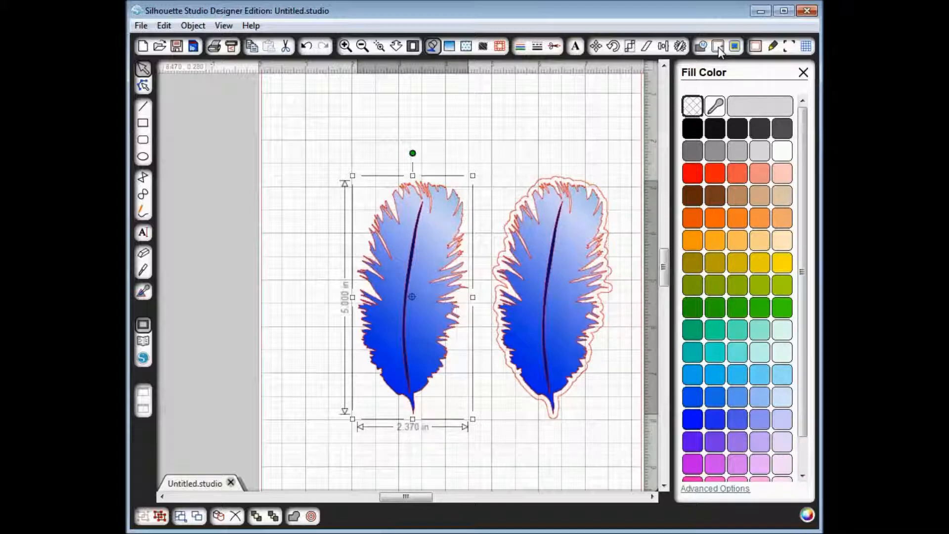
left_click(719, 48)
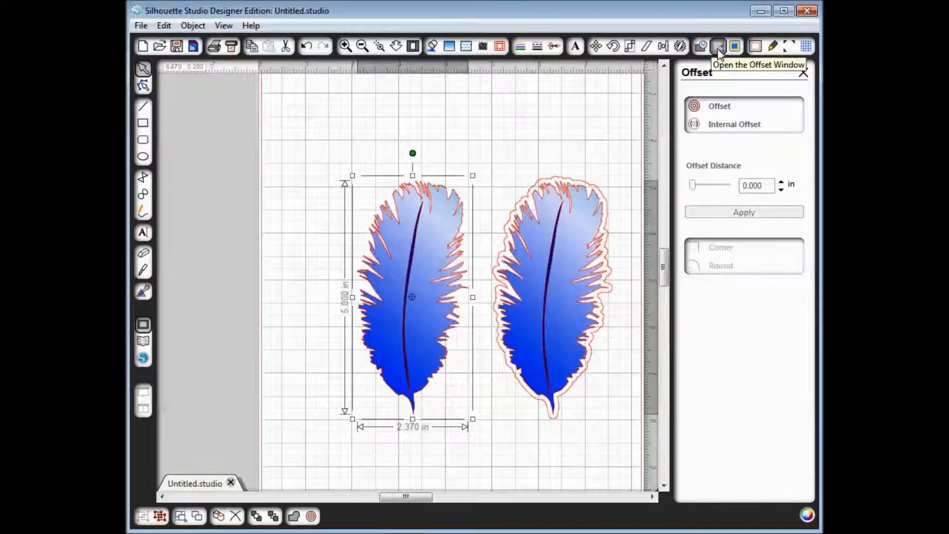
left_click(723, 109)
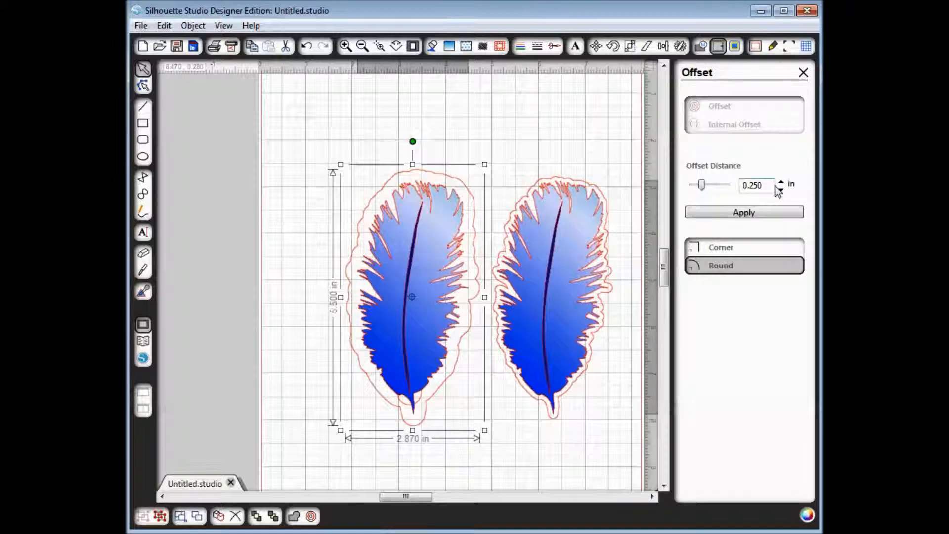
left_click_drag(773, 185, 684, 197)
type("0")
left_click(765, 212)
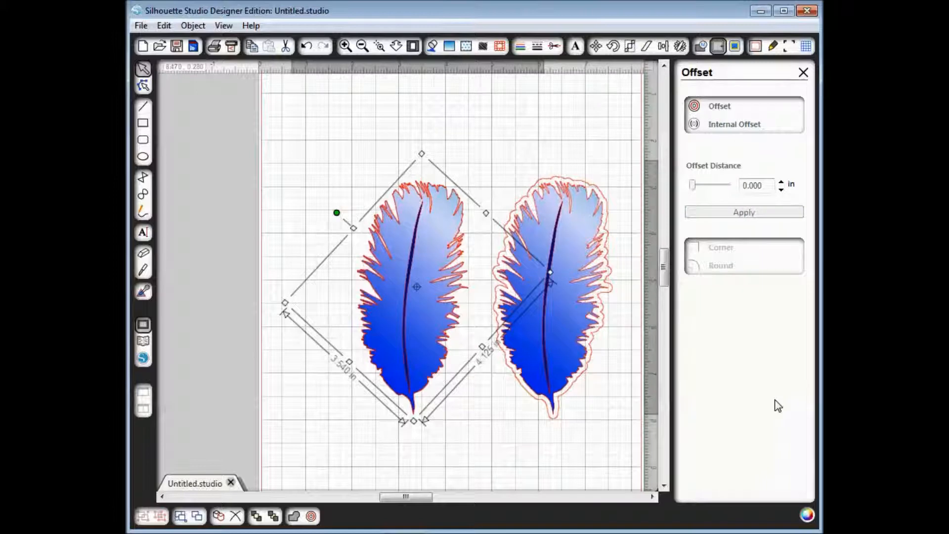
left_click(488, 432)
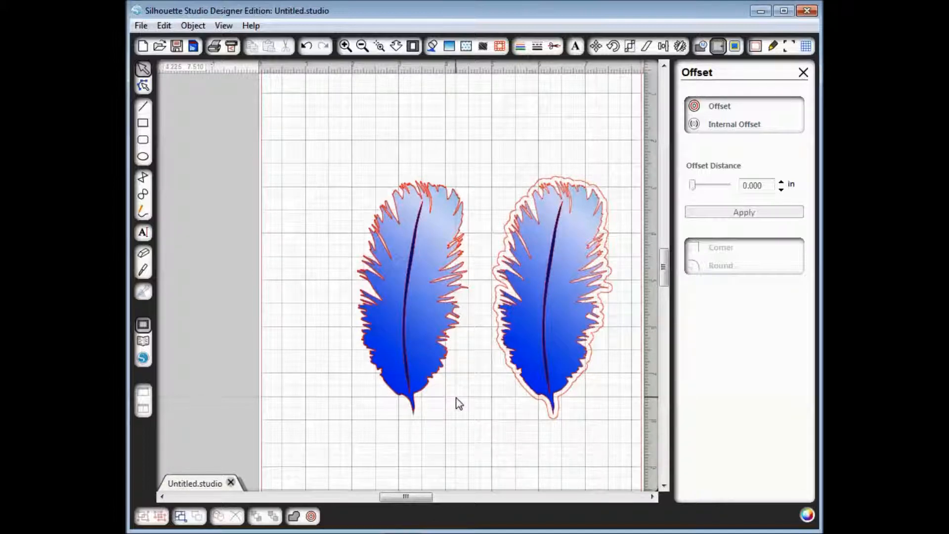
Nudge the left-hand feather slightly to the right, leaving its zero-distance offset outline in place
left_click(380, 46)
left_click_drag(382, 123, 458, 208)
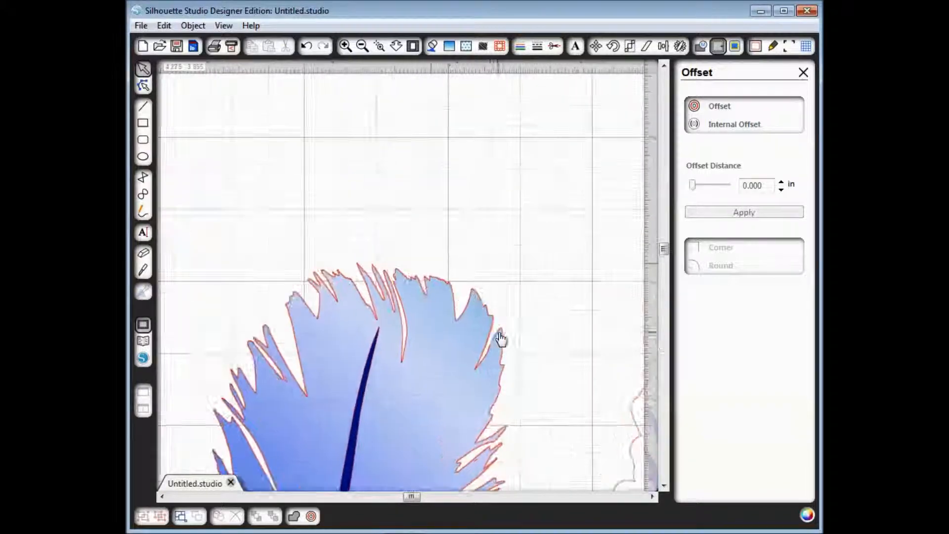
left_click(428, 265)
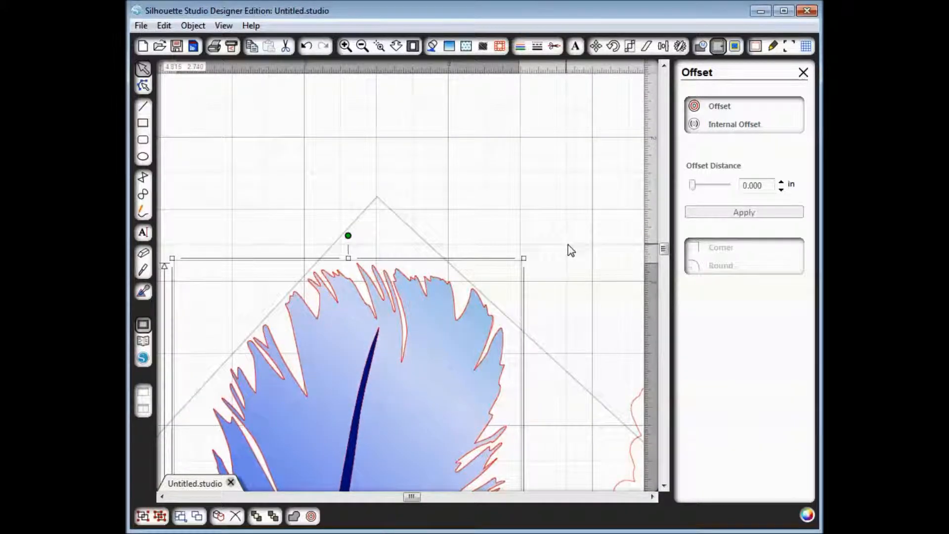
key("Delete")
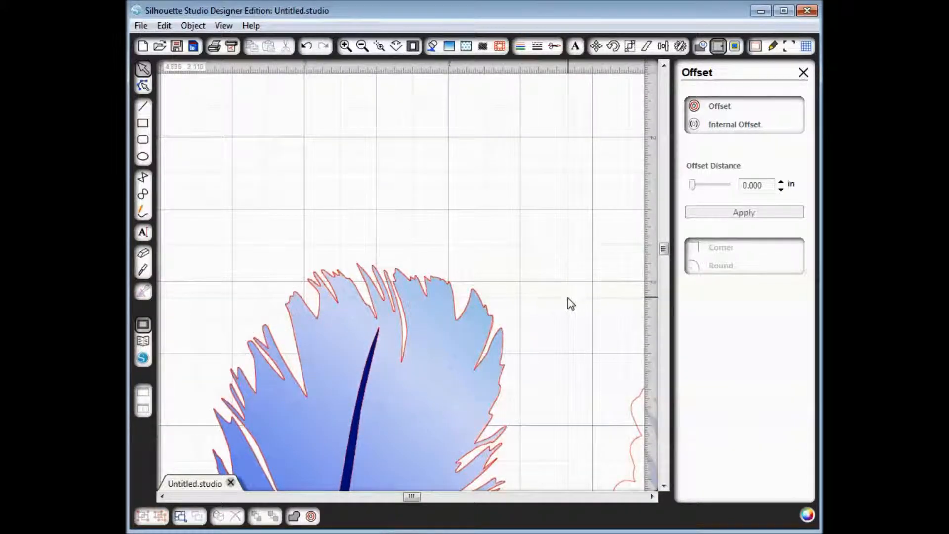
left_click(488, 321)
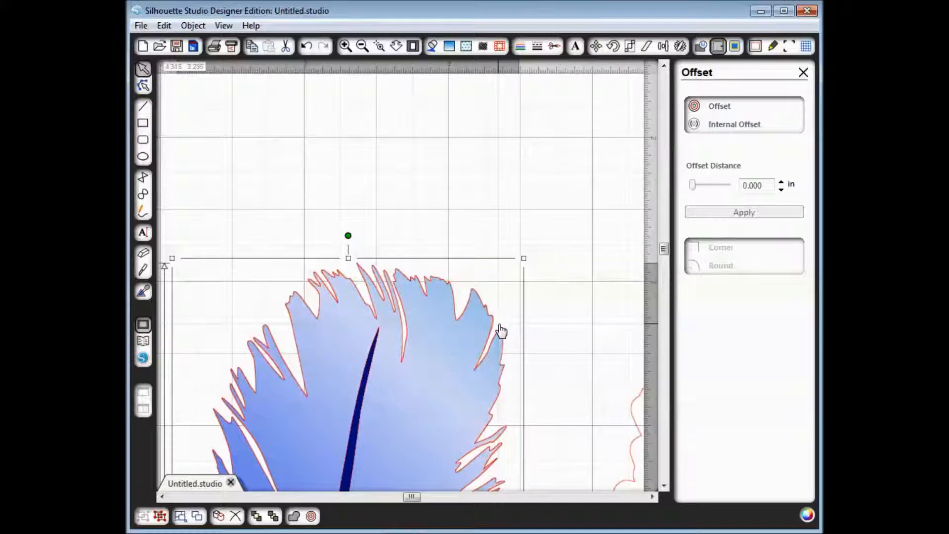
key("Right")
key("Right")
key("Right")
key("Right")
key("Right")
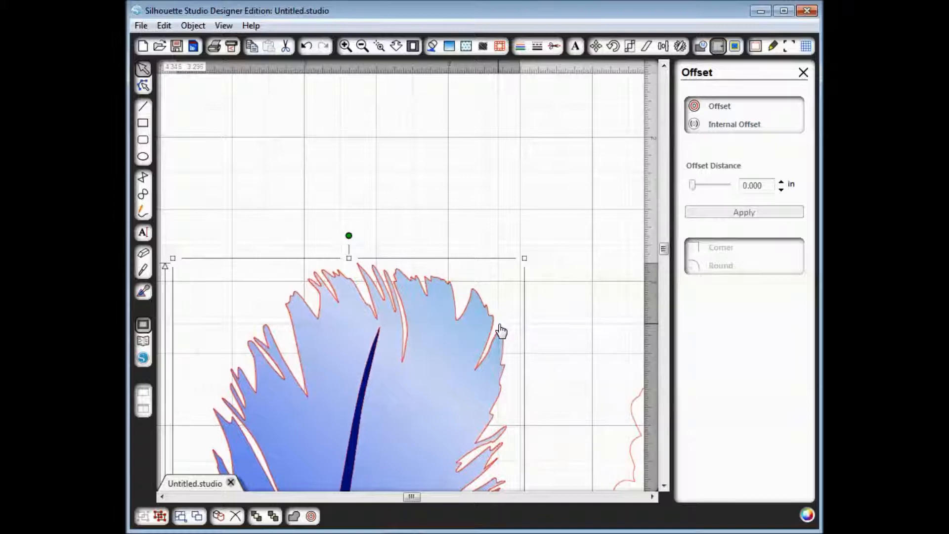
key("Right")
key("Right")
key("Right")
key("Right")
key("Right")
key("Right")
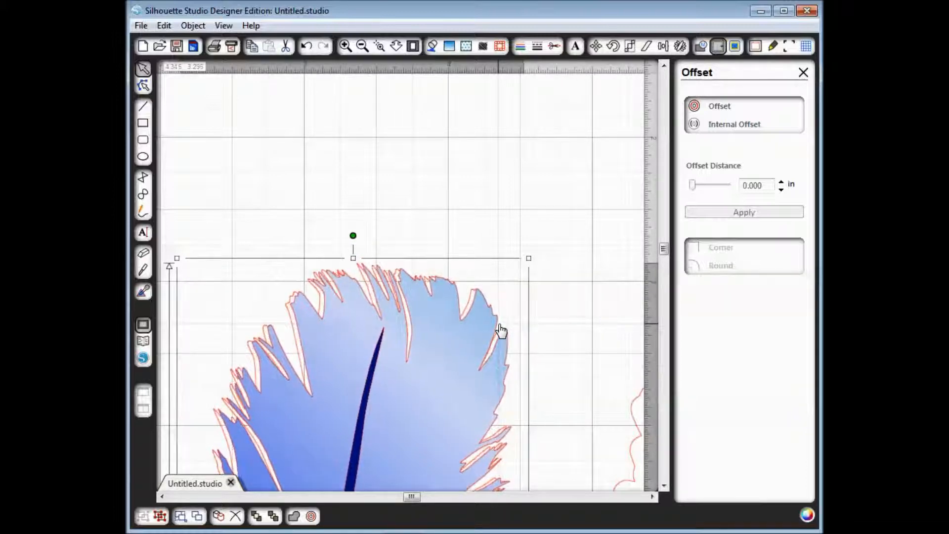
key("Right")
key("Right")
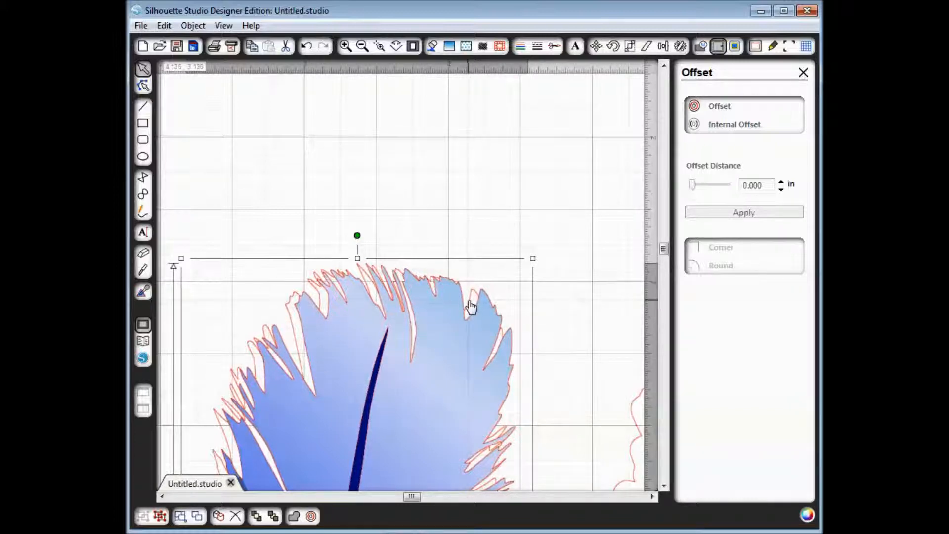
left_click(564, 320)
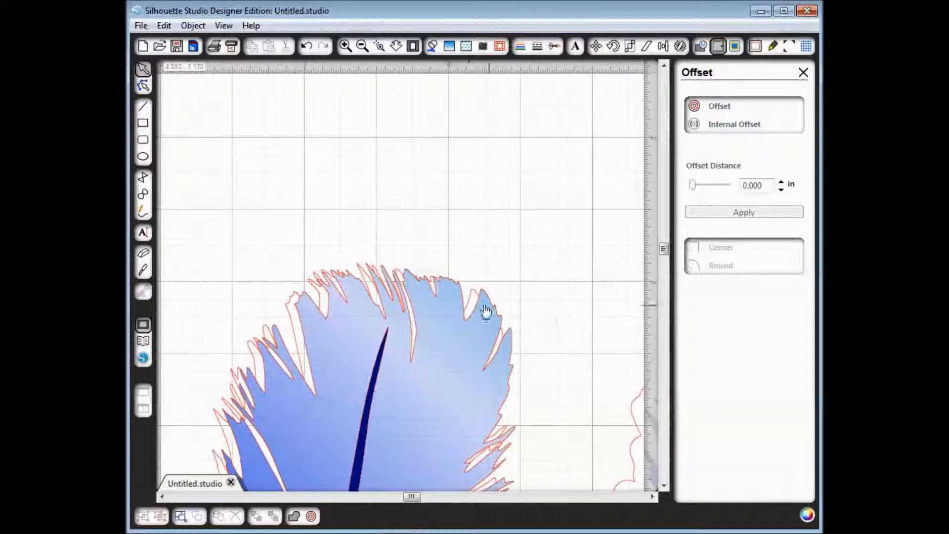
Nudge the left-hand feather's zero-distance offset outline to the right, closer to the shifted feather
left_click(470, 310)
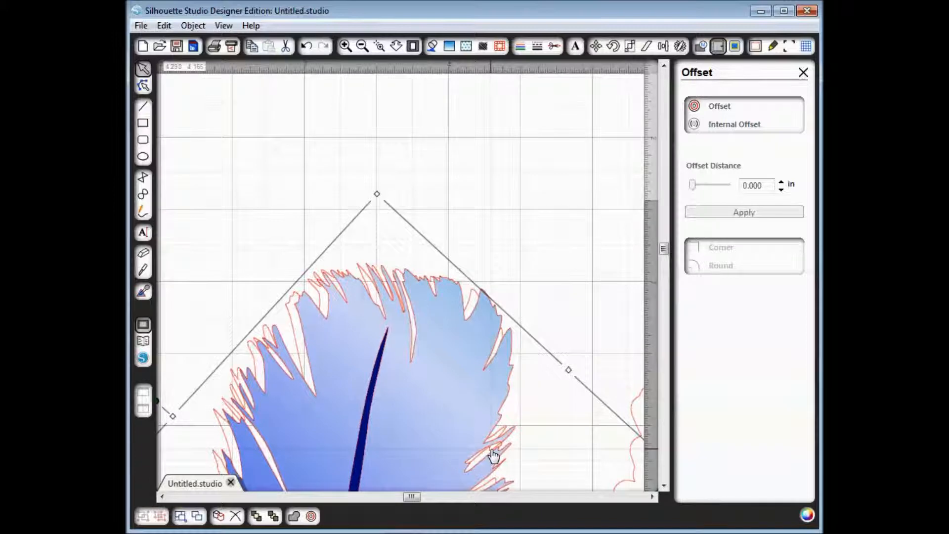
key("Right")
key("Right")
key("Right")
key("Right")
key("Right")
key("Right")
key("Right")
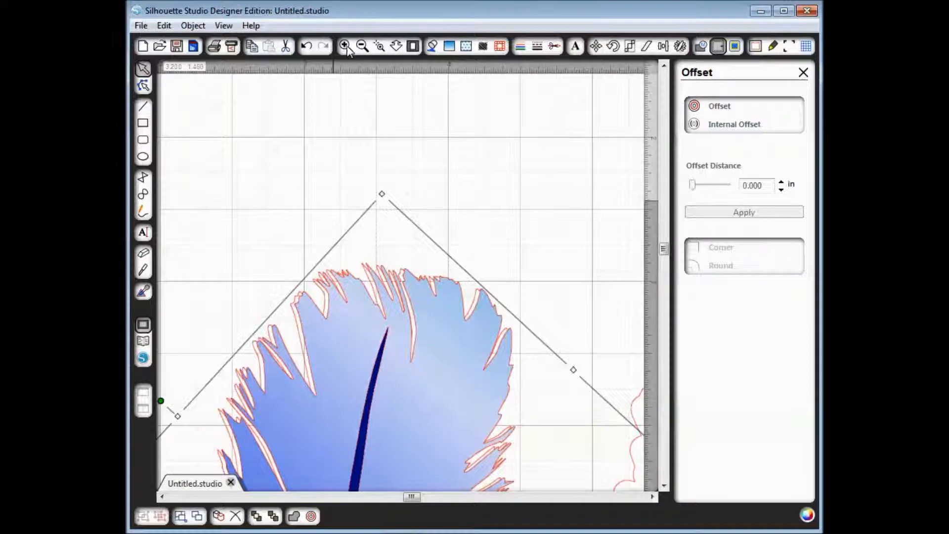
left_click(362, 47)
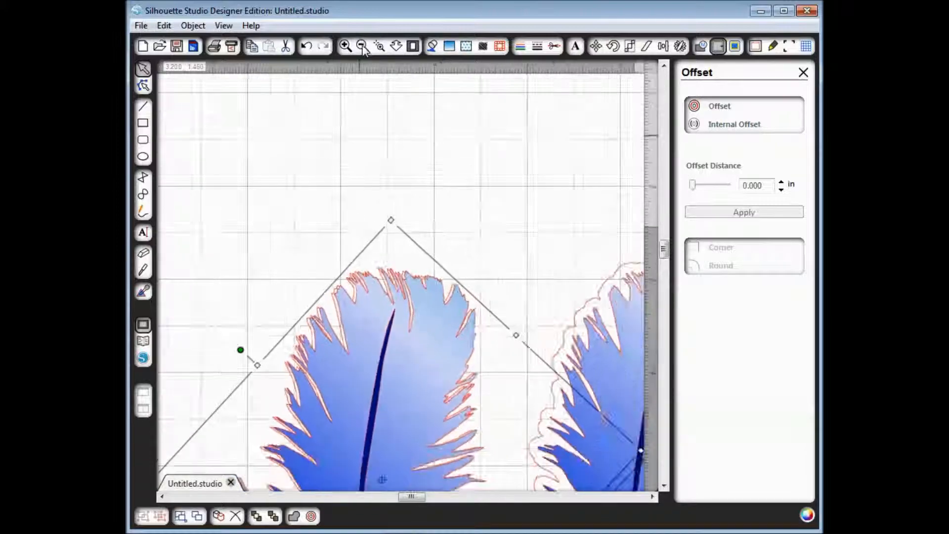
left_click(363, 47)
left_click(363, 48)
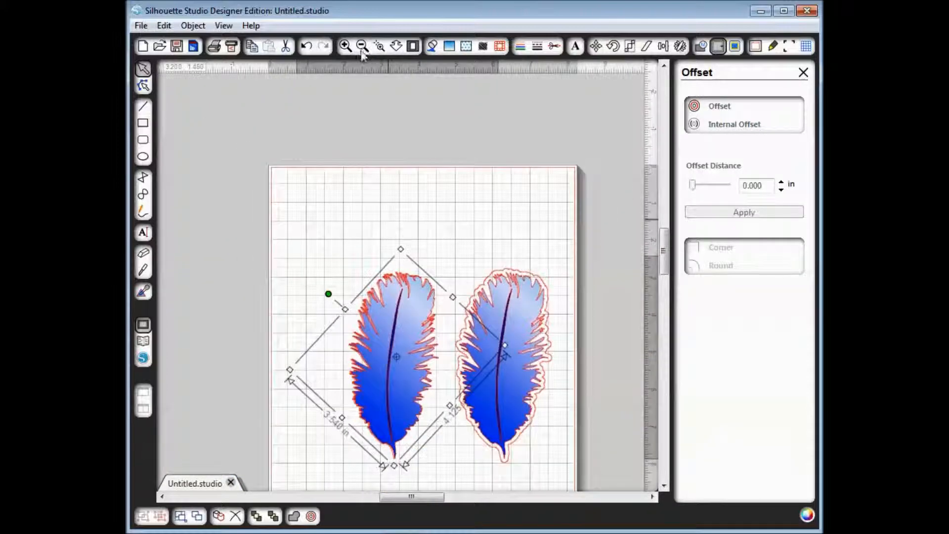
left_click(609, 230)
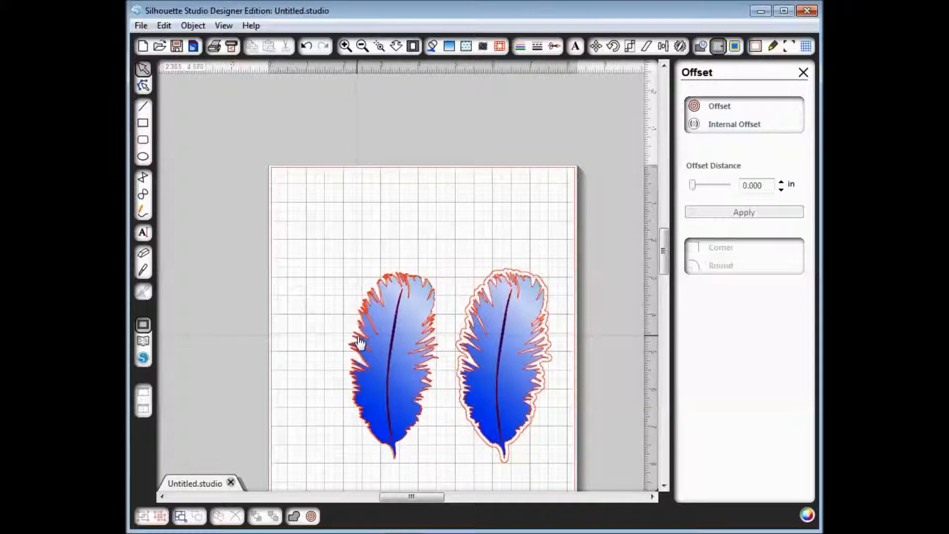
Center the left-hand feather and its zero-distance outline on each other and check their fit up close
left_click_drag(319, 248, 390, 284)
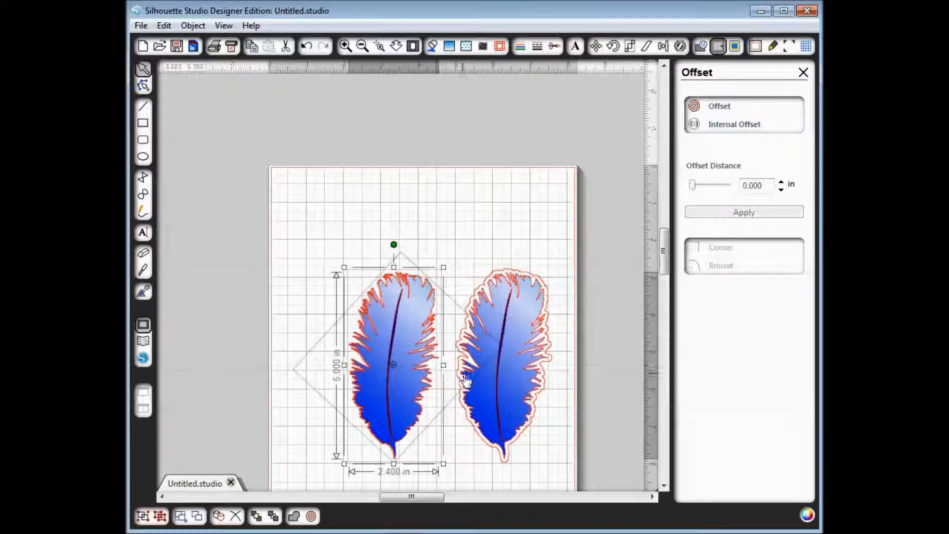
left_click(663, 47)
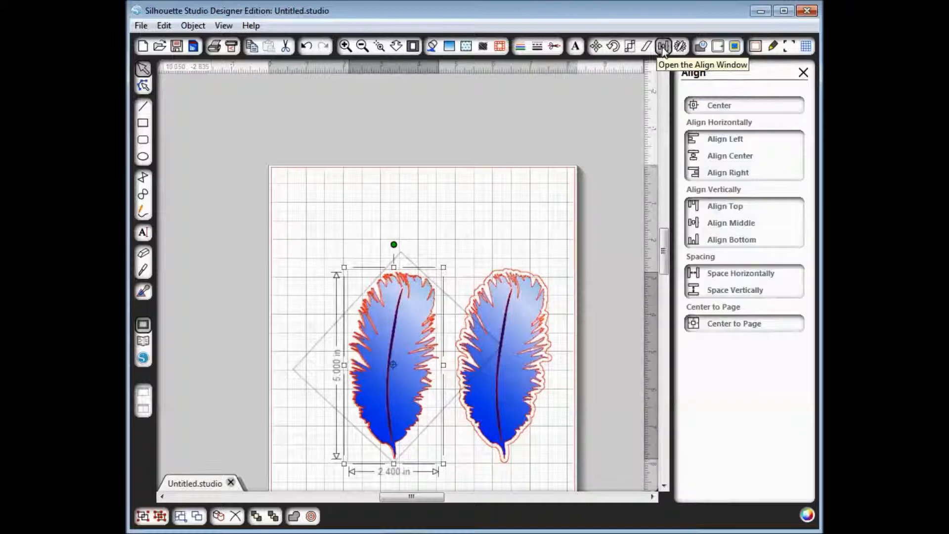
left_click(723, 109)
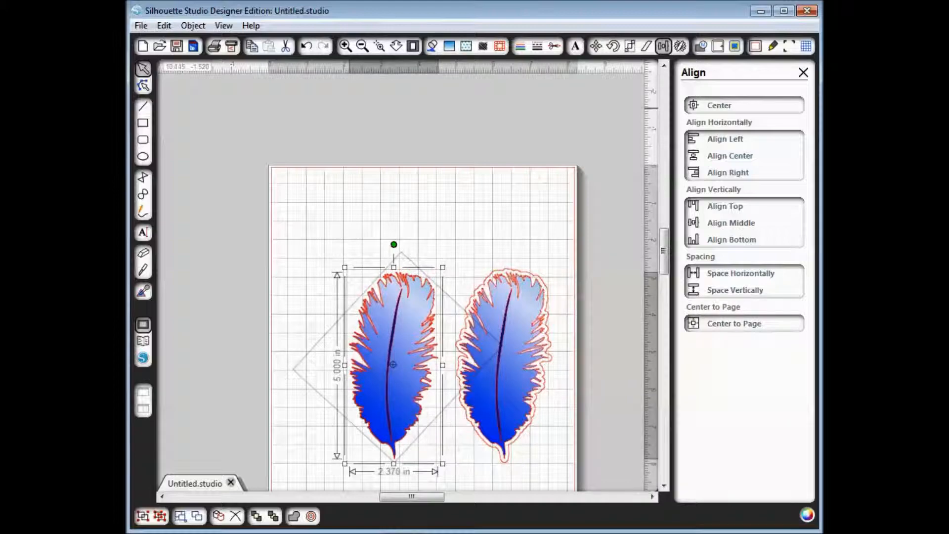
left_click(381, 47)
left_click_drag(404, 241, 447, 286)
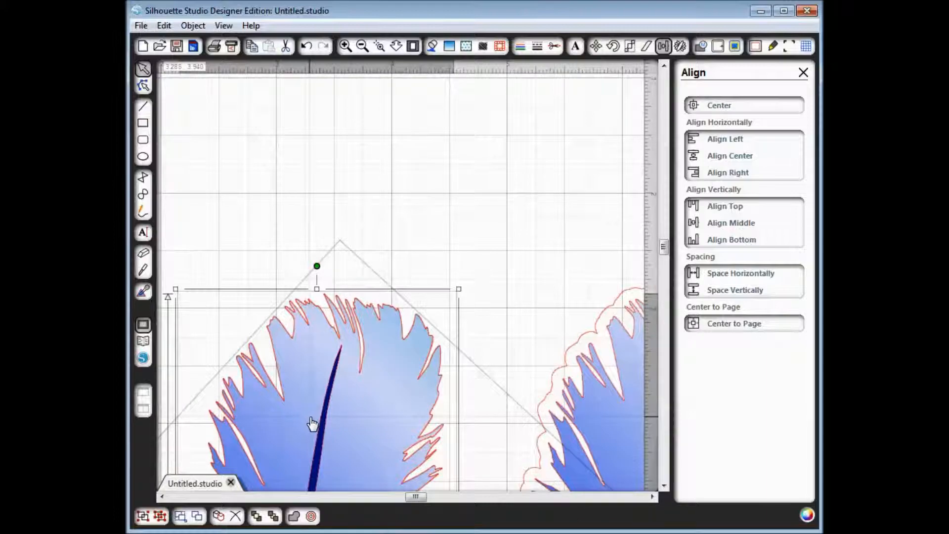
left_click(362, 47)
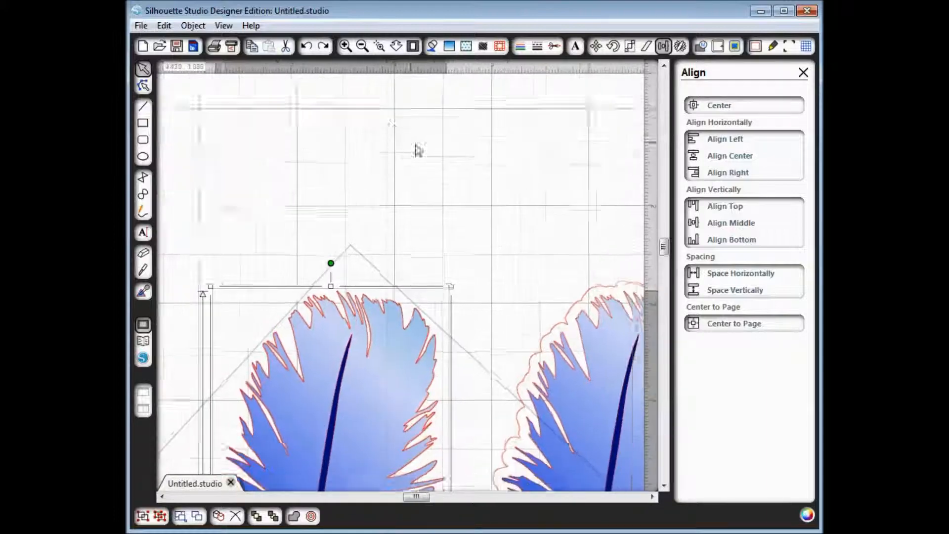
left_click(362, 46)
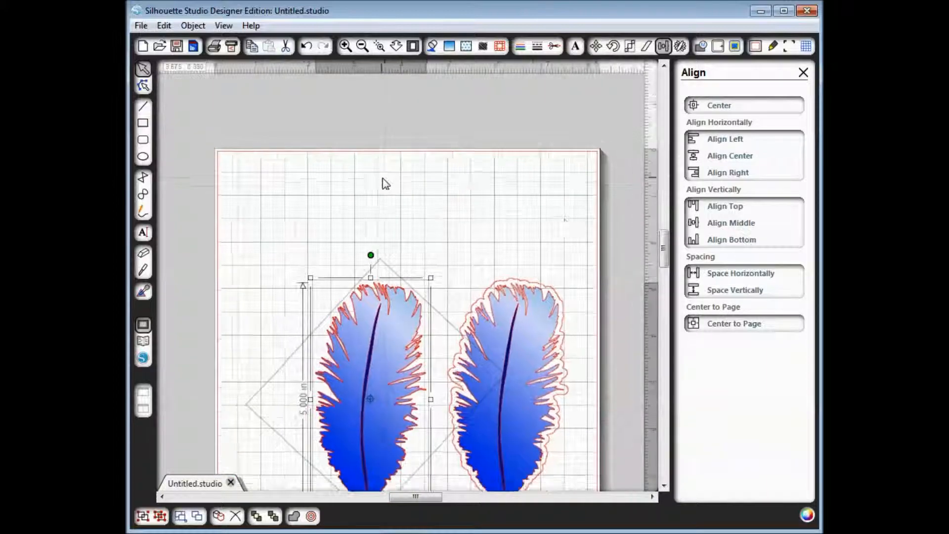
left_click_drag(664, 247, 664, 271)
left_click(586, 376)
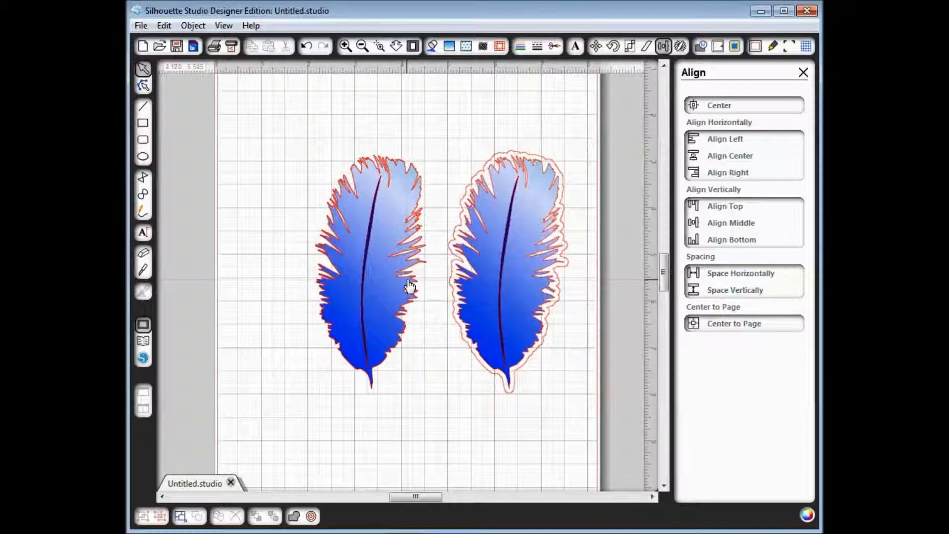
Delete the left-hand feather's zero-distance outline, separating the feather from it first, and place the feather back beside the right-hand one
left_click_drag(384, 226, 233, 202)
left_click(328, 187)
left_click_drag(303, 131, 430, 277)
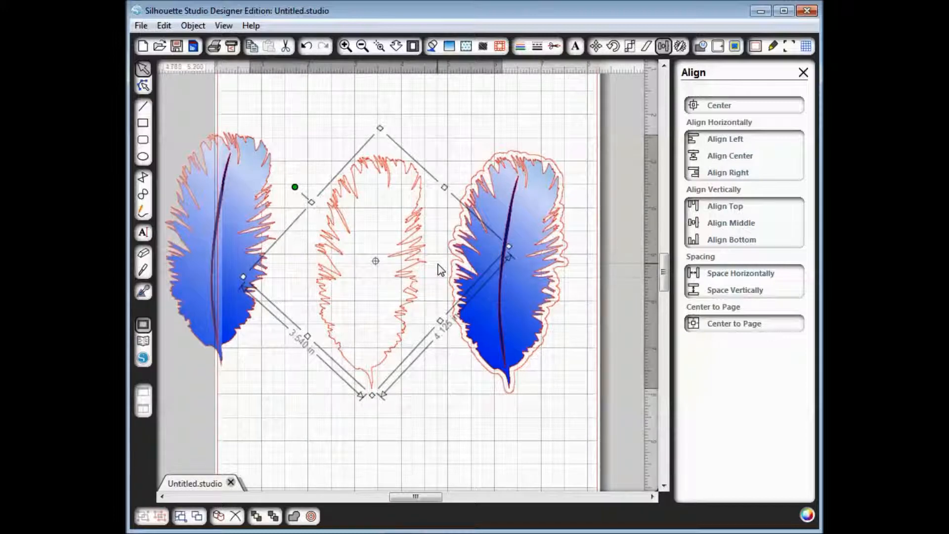
key("Delete")
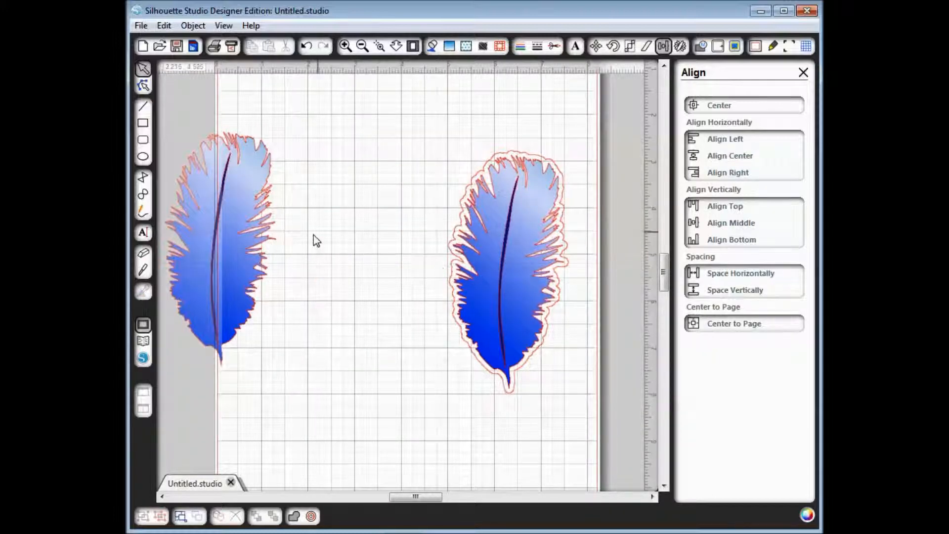
left_click_drag(238, 264, 376, 294)
left_click(433, 293)
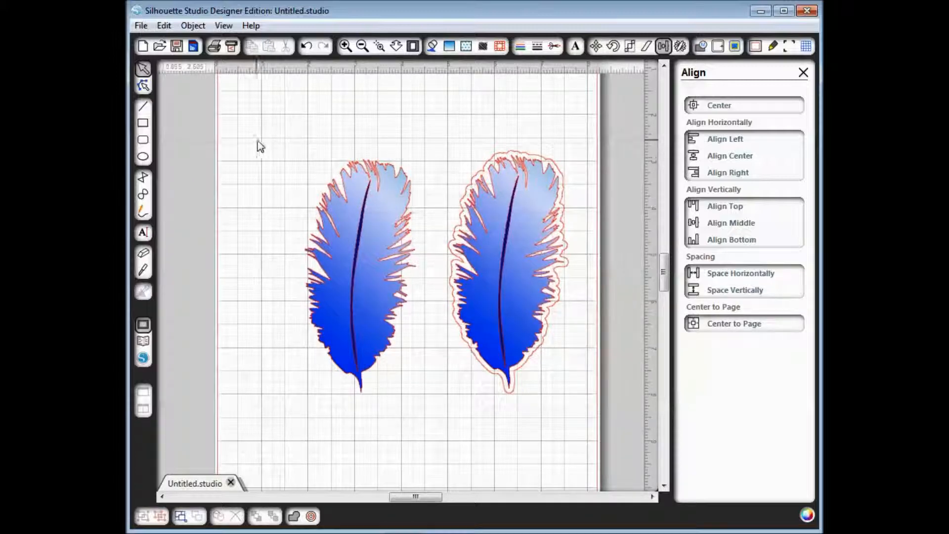
Scale the left-hand feather to a height of 3 in with the aspect ratio locked
left_click(365, 183)
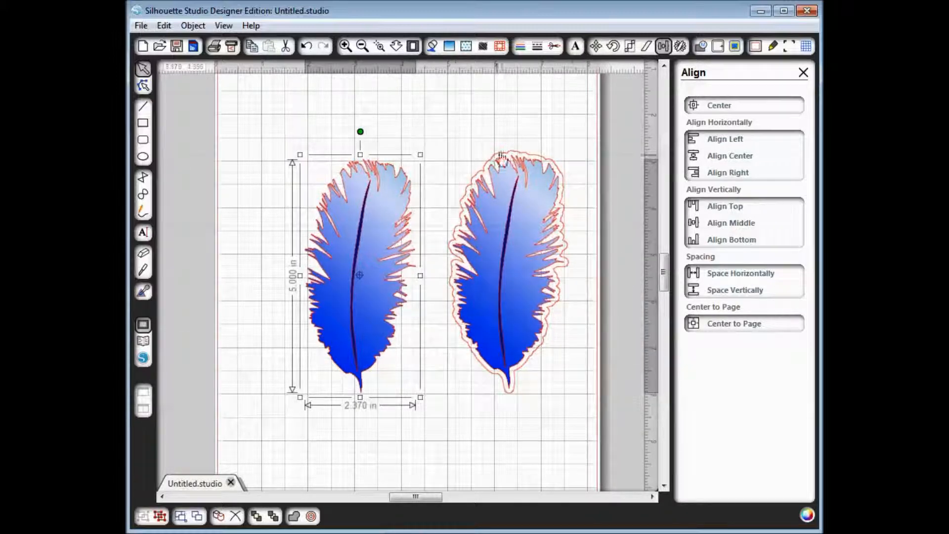
left_click(626, 48)
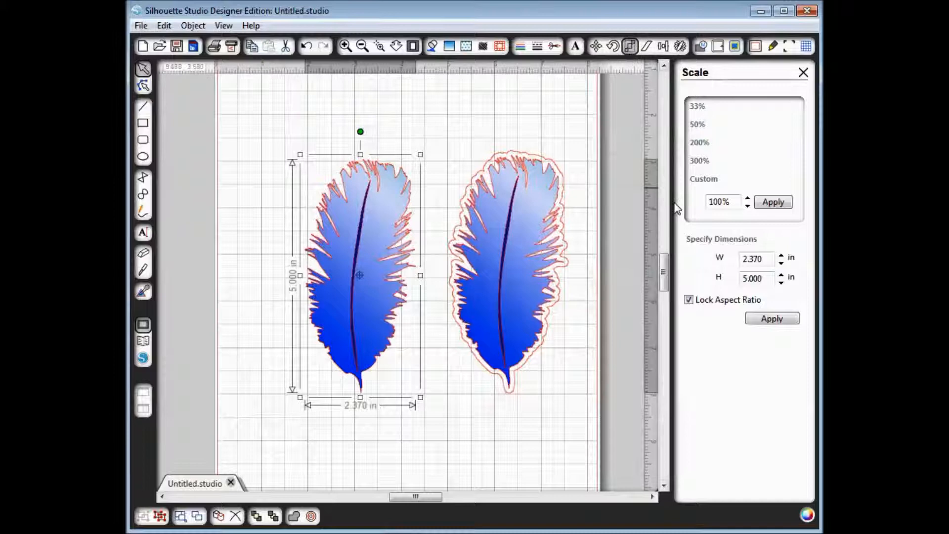
left_click_drag(770, 279, 742, 280)
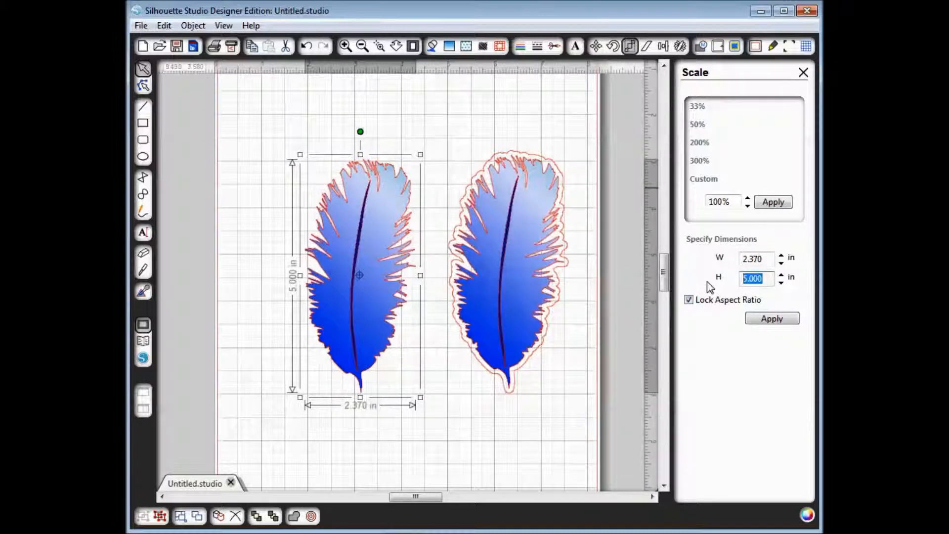
type("3")
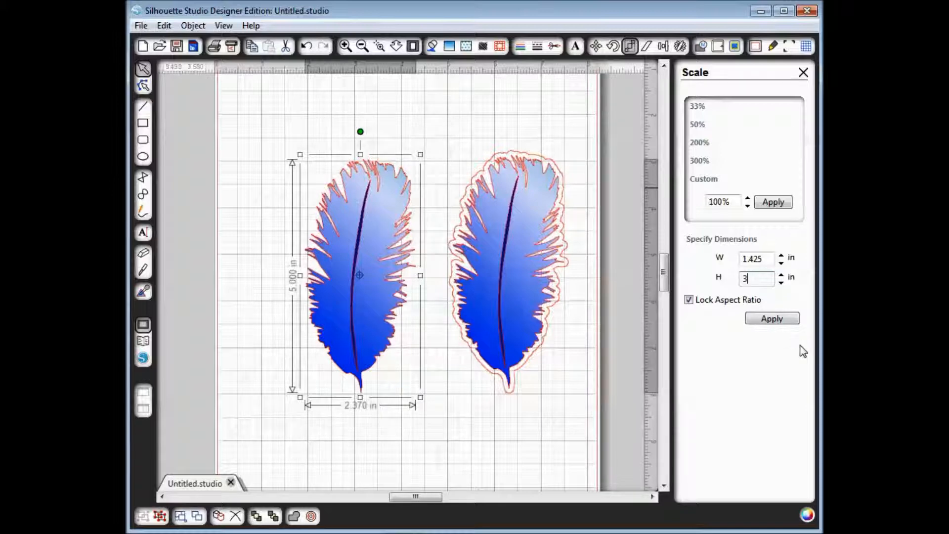
left_click(788, 321)
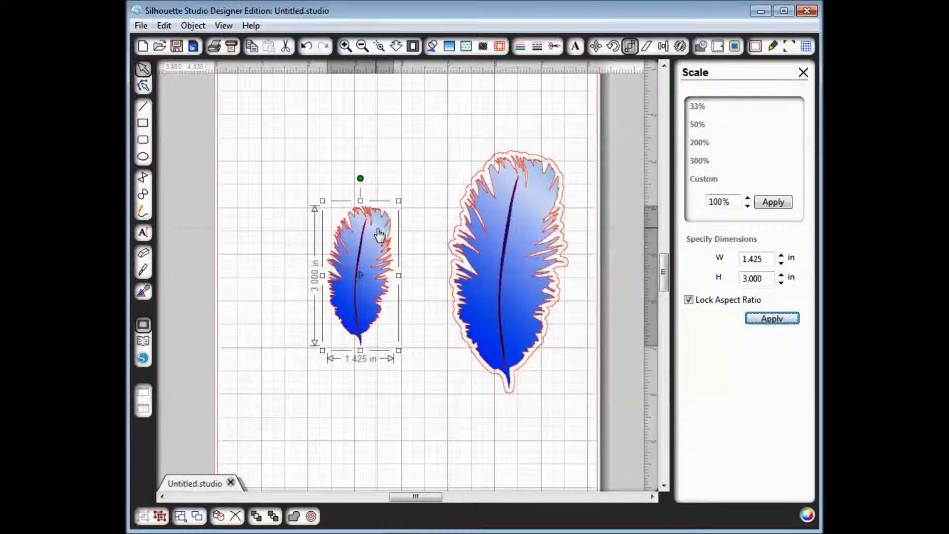
Add a rounded offset outline to the resized left-hand feather at a distance of 0 in
left_click(554, 46)
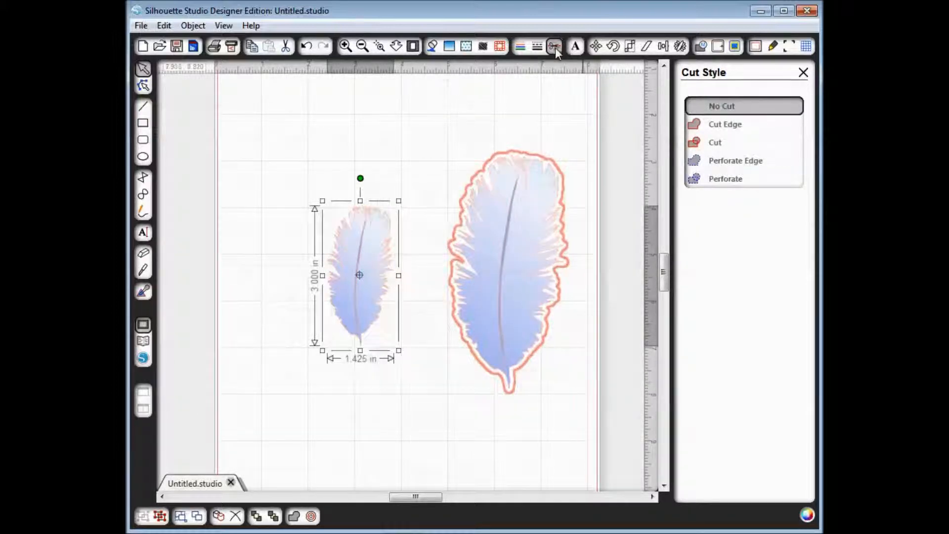
left_click(718, 46)
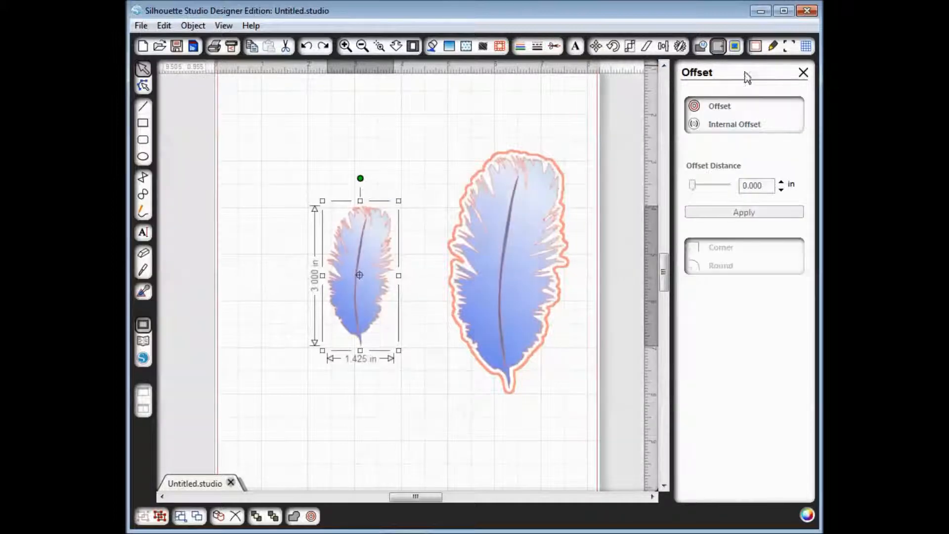
left_click(721, 107)
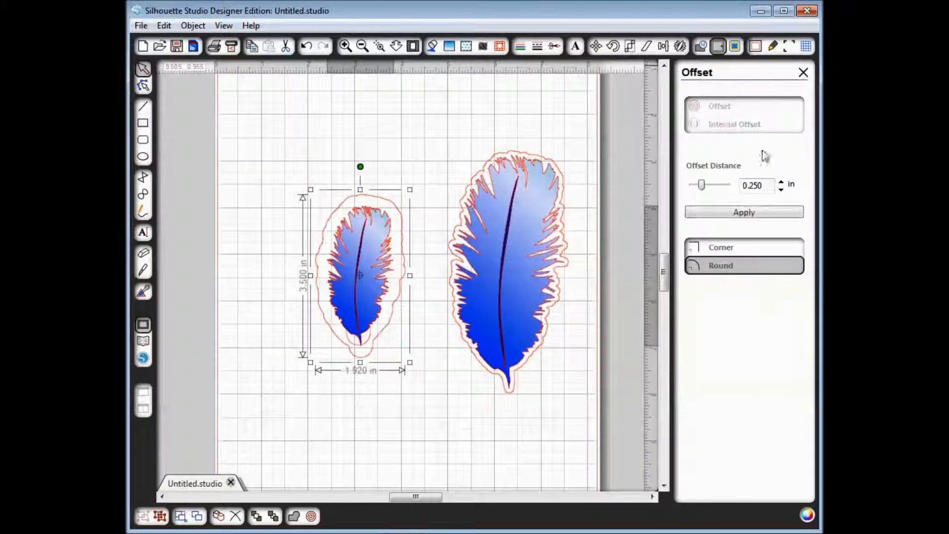
type("0")
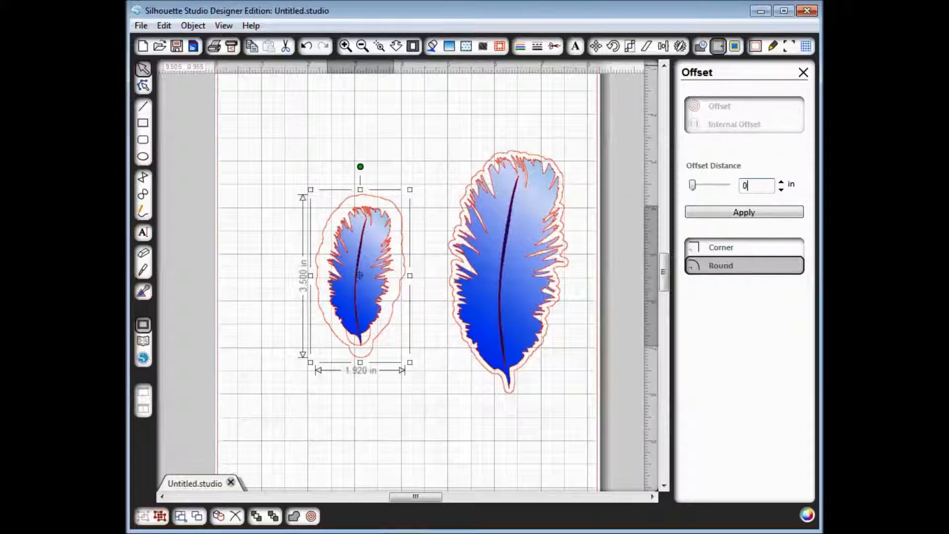
left_click(780, 214)
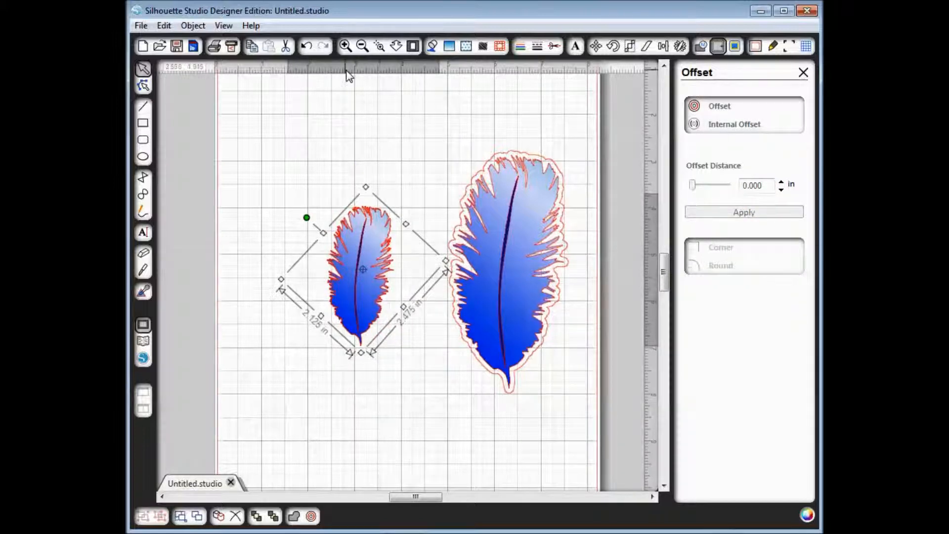
Nudge the small feather slightly to the left, leaving its new zero-distance offset outline in place
left_click(379, 48)
left_click_drag(340, 188, 433, 307)
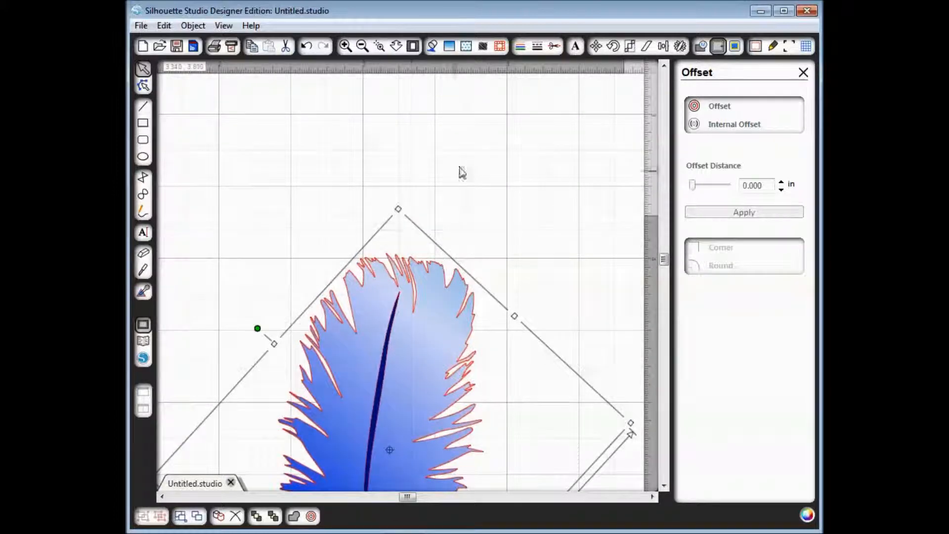
left_click(555, 47)
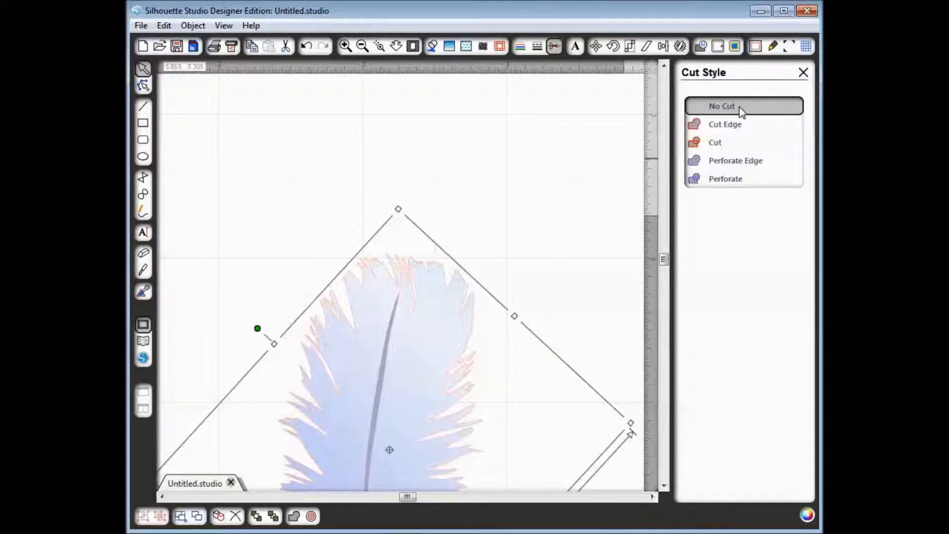
left_click(439, 47)
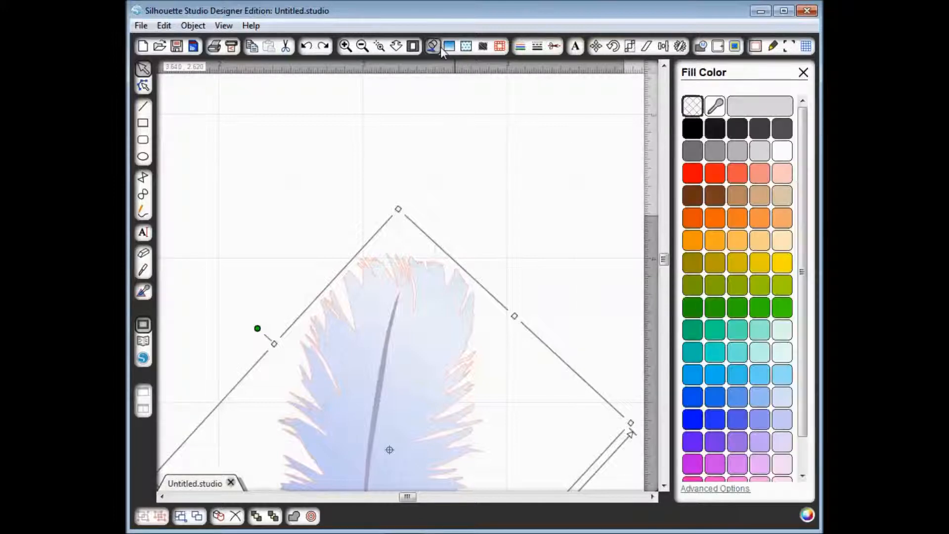
left_click_drag(663, 260, 663, 269)
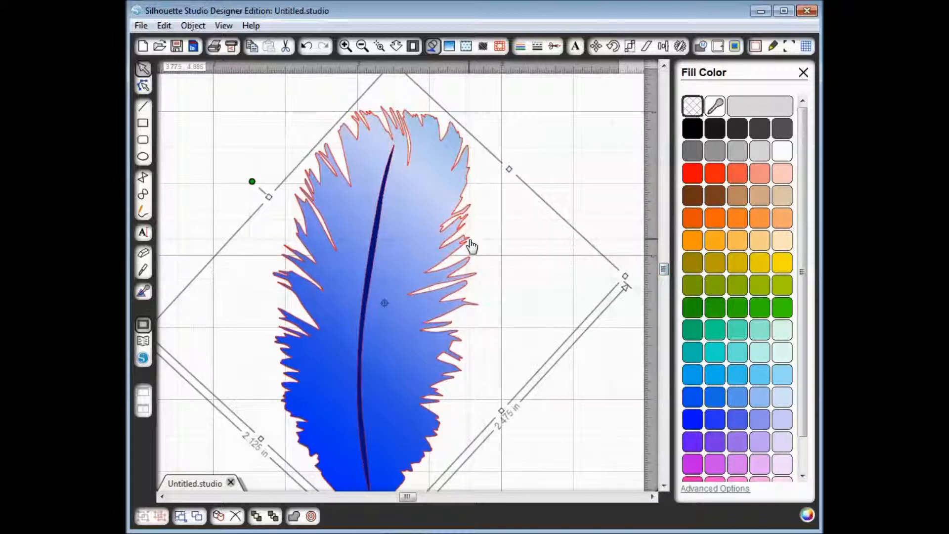
left_click(490, 217)
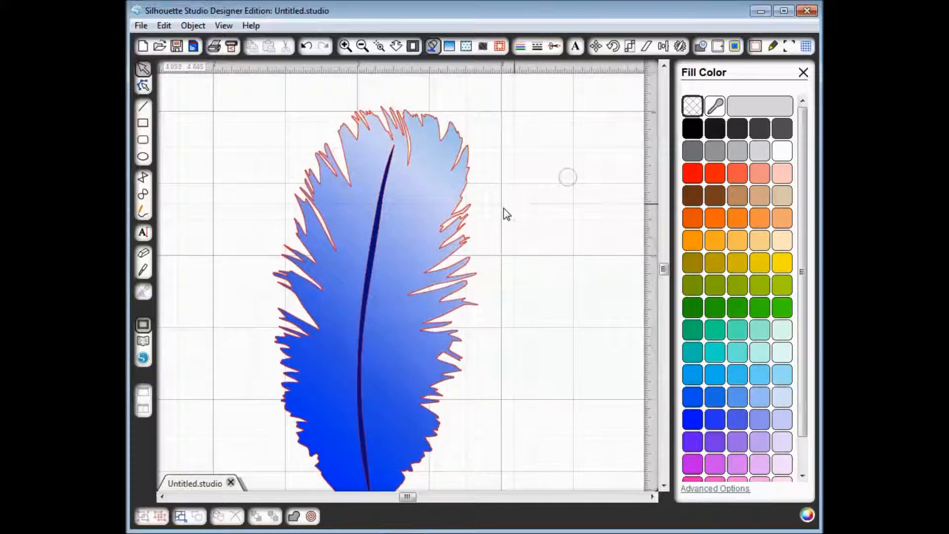
left_click(474, 214)
key("Left")
key("Left")
key("Left")
key("Left")
key("Left")
key("Left")
key("Left")
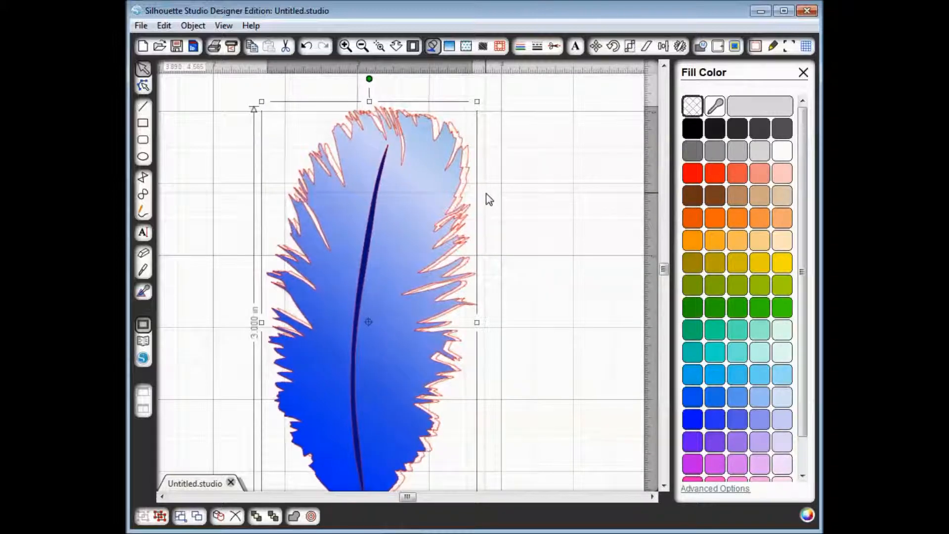
Try the Cut style on the small feather itself and undo that change
left_click(610, 213)
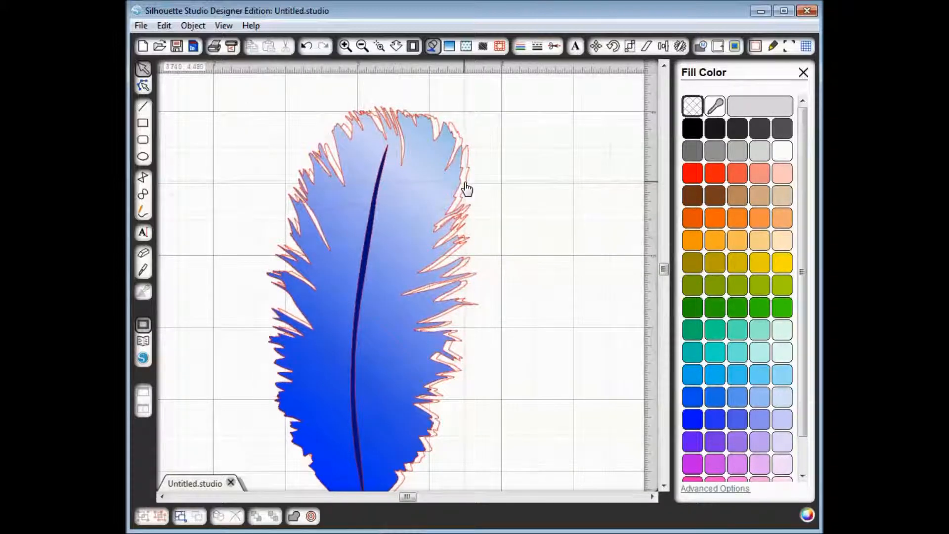
left_click(467, 192)
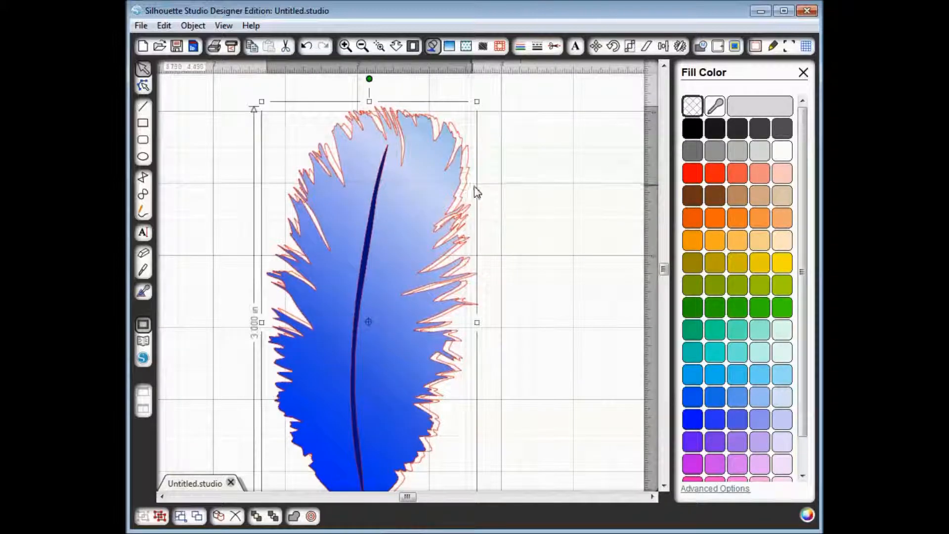
left_click(554, 46)
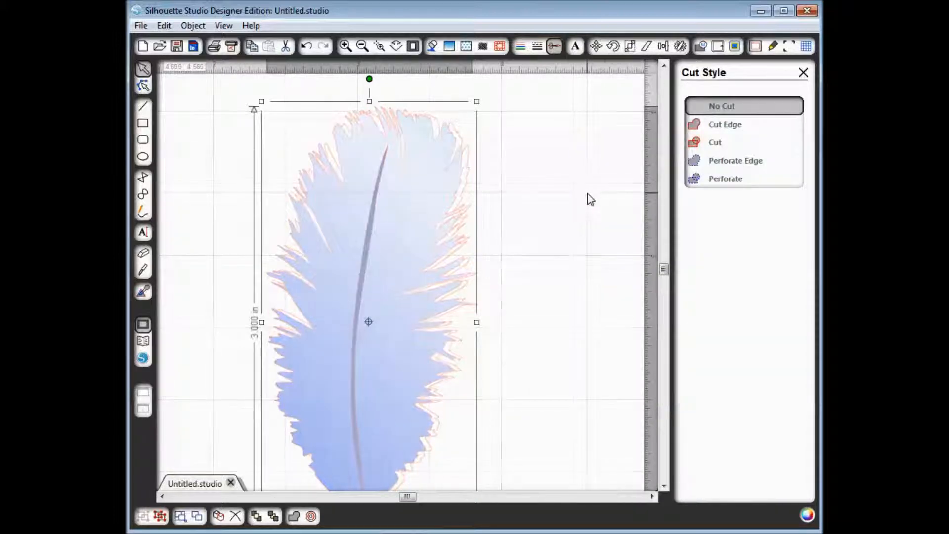
left_click(714, 142)
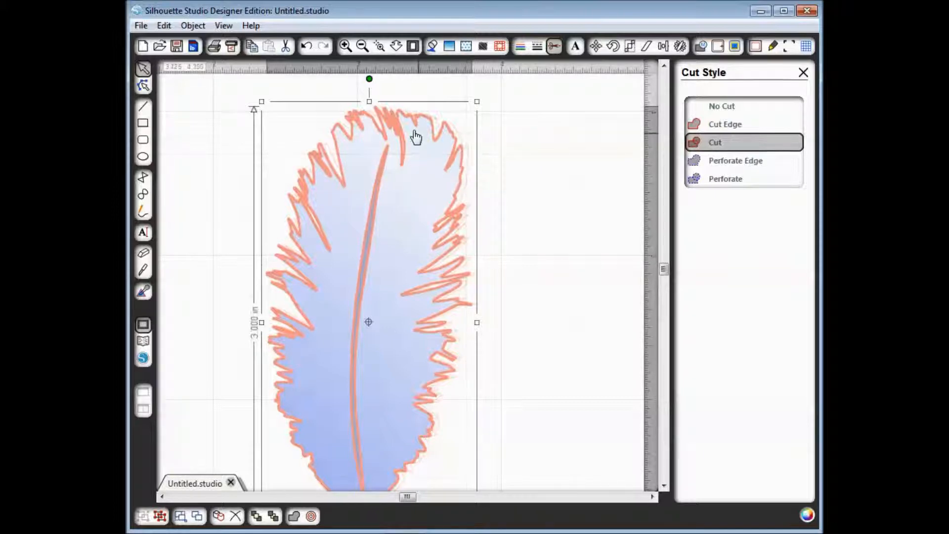
left_click(307, 47)
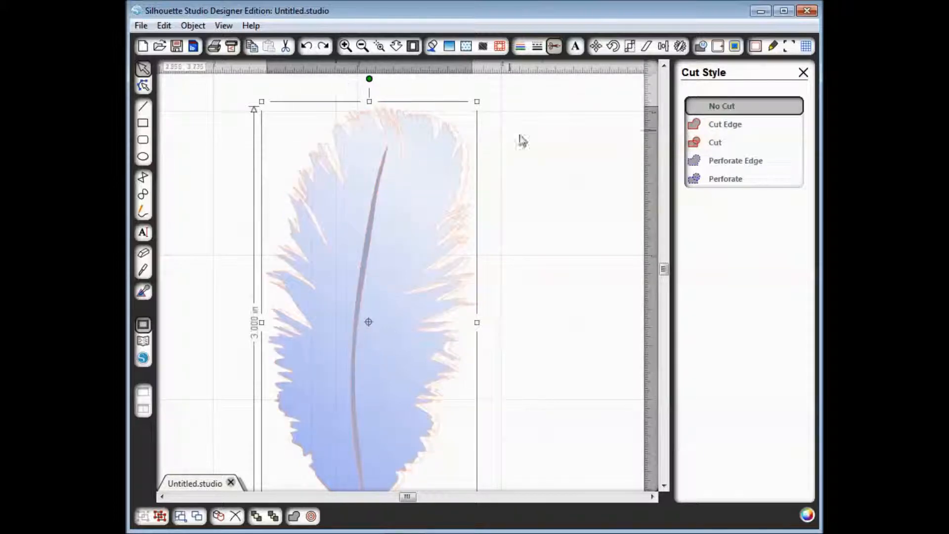
Select only the small feather's zero-distance offset outline and set its cut style to Cut
left_click(529, 149)
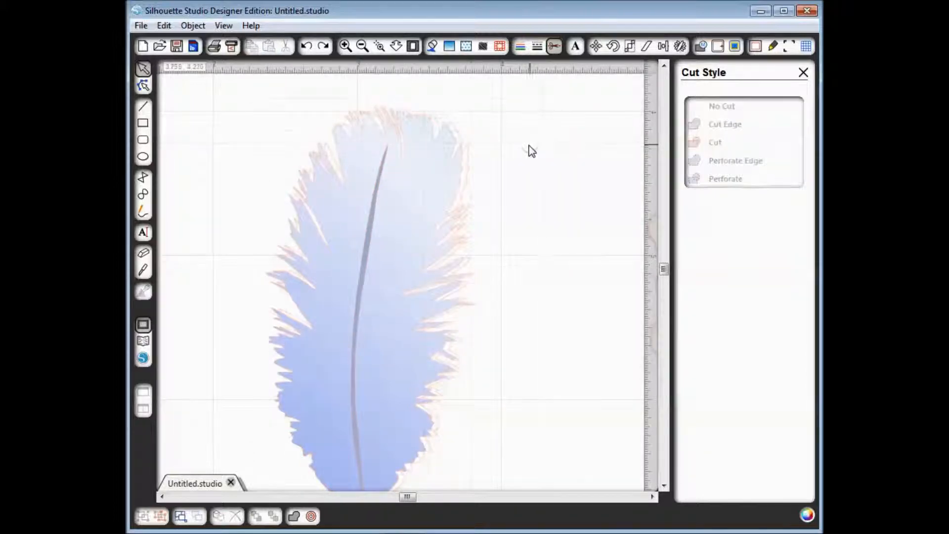
left_click(470, 164)
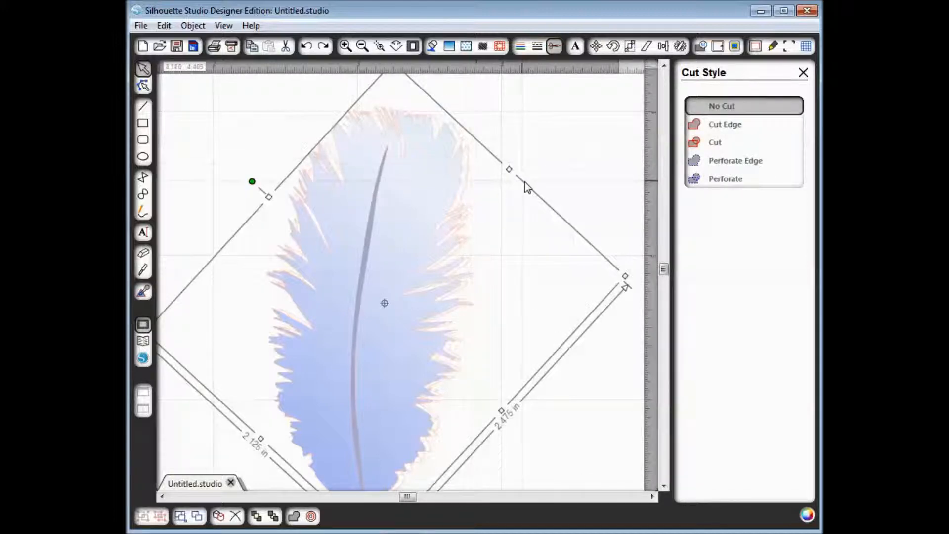
left_click(713, 145)
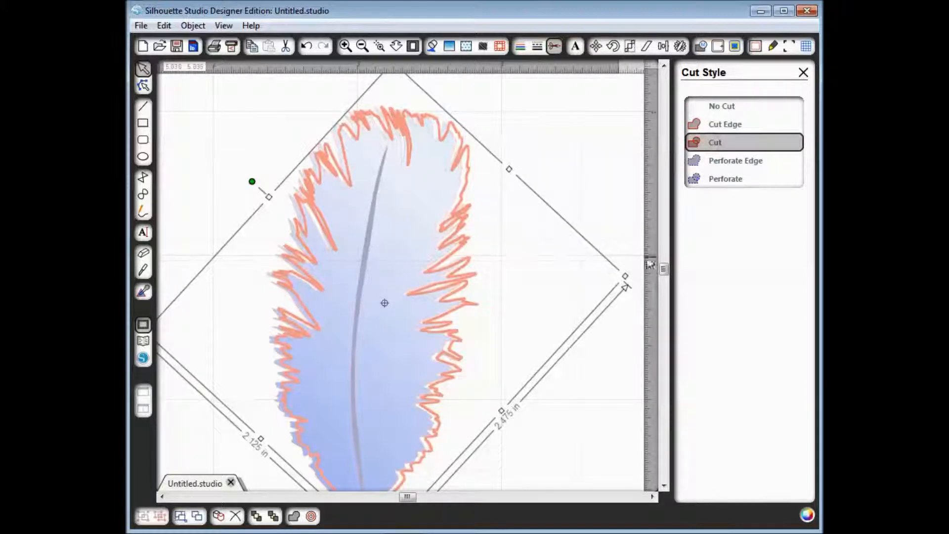
left_click(362, 46)
left_click(491, 149)
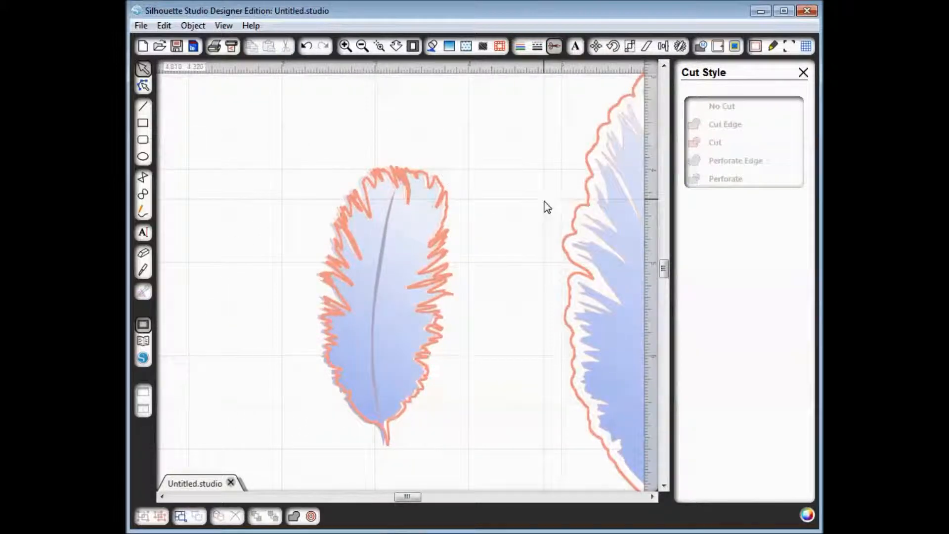
Select the small feather with its zero-distance outline and align the two by their centers
left_click_drag(254, 138, 494, 339)
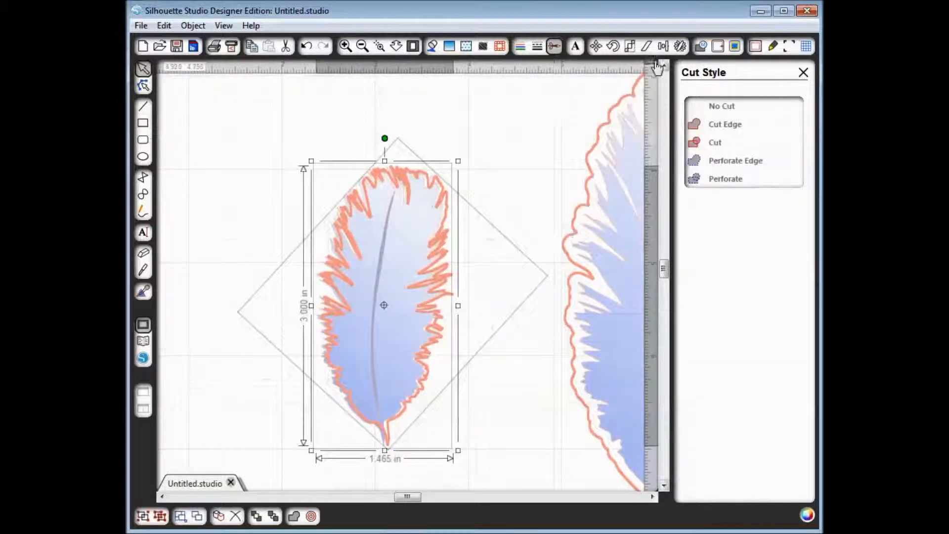
left_click(663, 47)
left_click(716, 113)
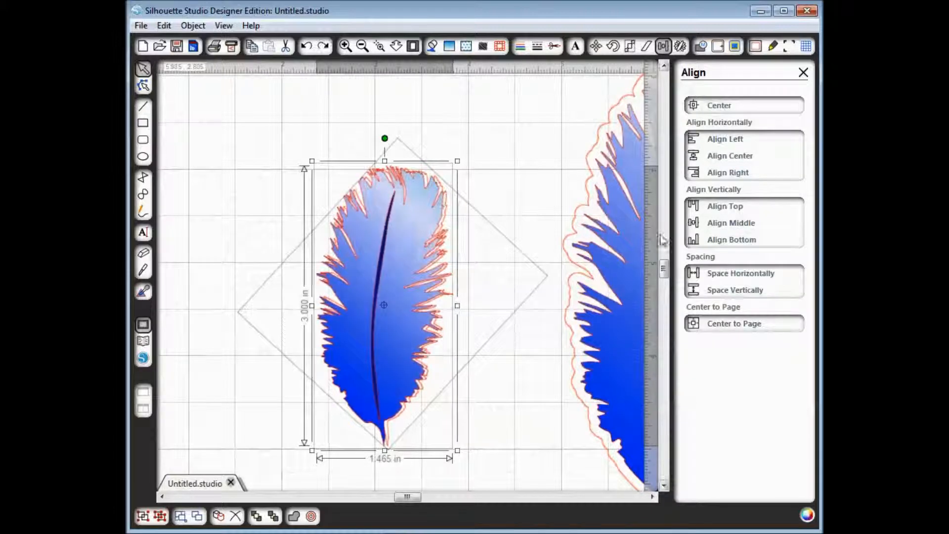
left_click(496, 435)
Examine the cut lines of both feathers in the cut style preview
left_click(362, 47)
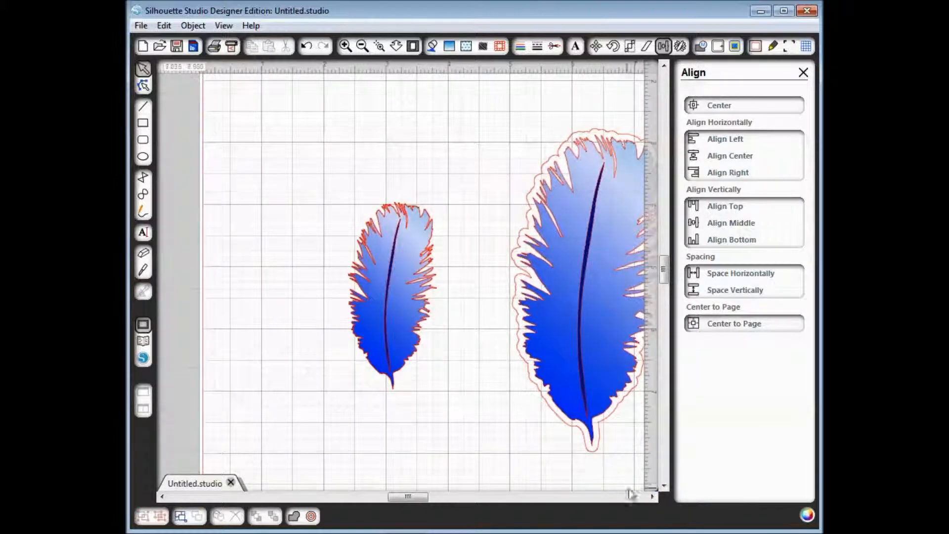
left_click(651, 496)
left_click(651, 497)
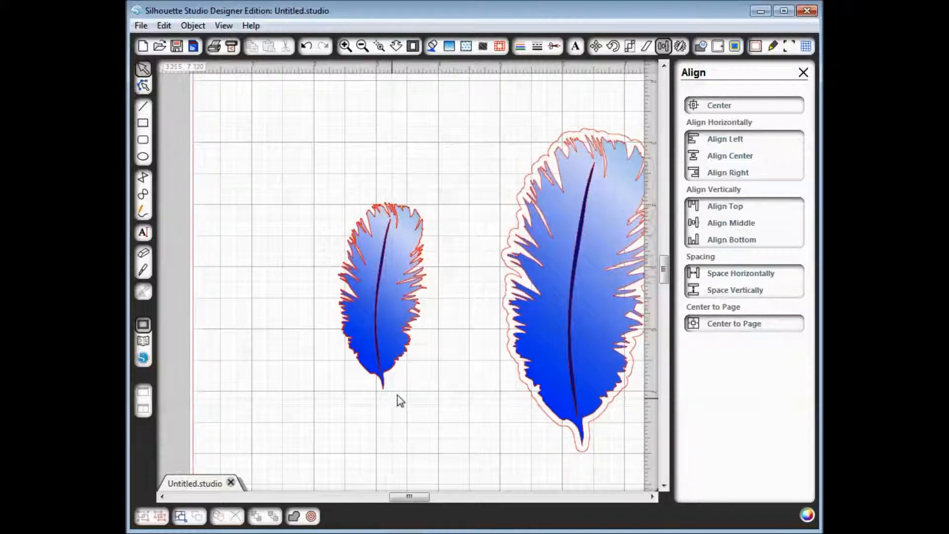
left_click(362, 46)
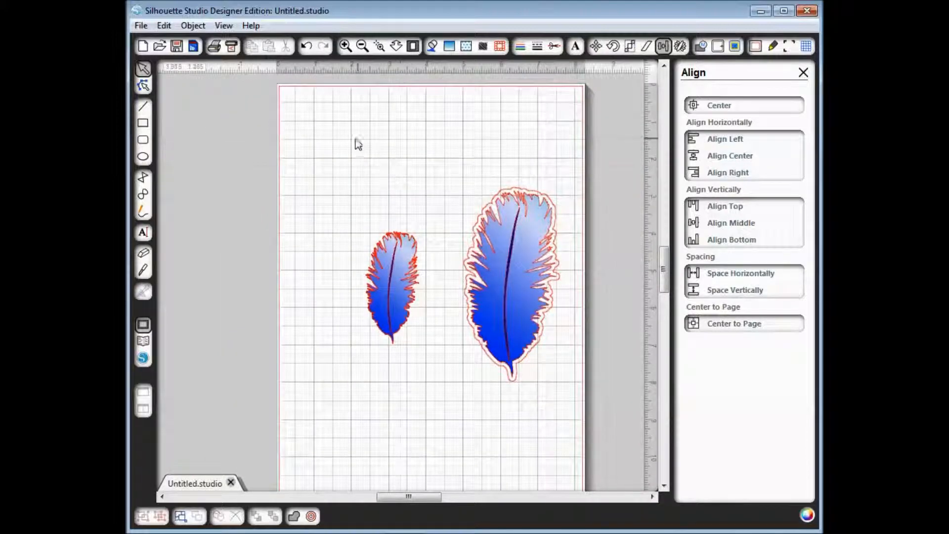
left_click_drag(316, 146, 584, 403)
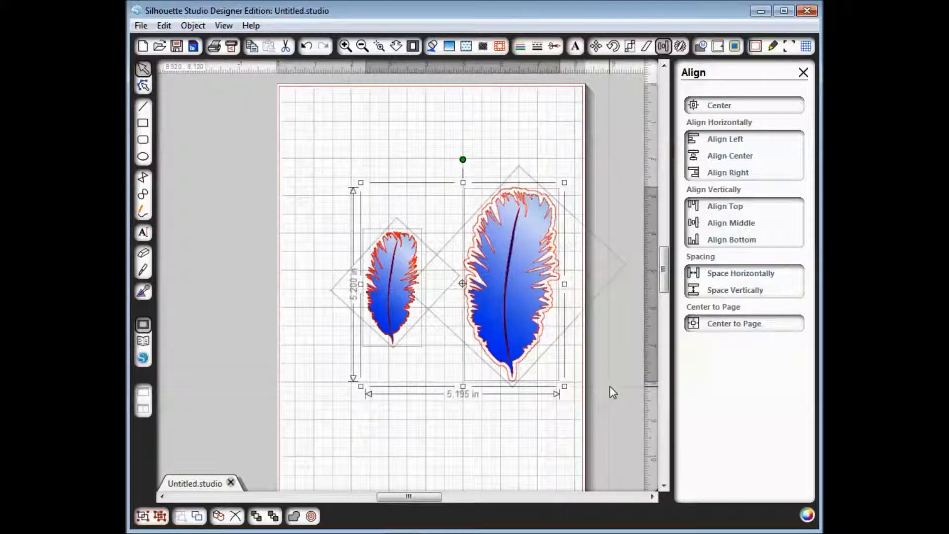
left_click(554, 46)
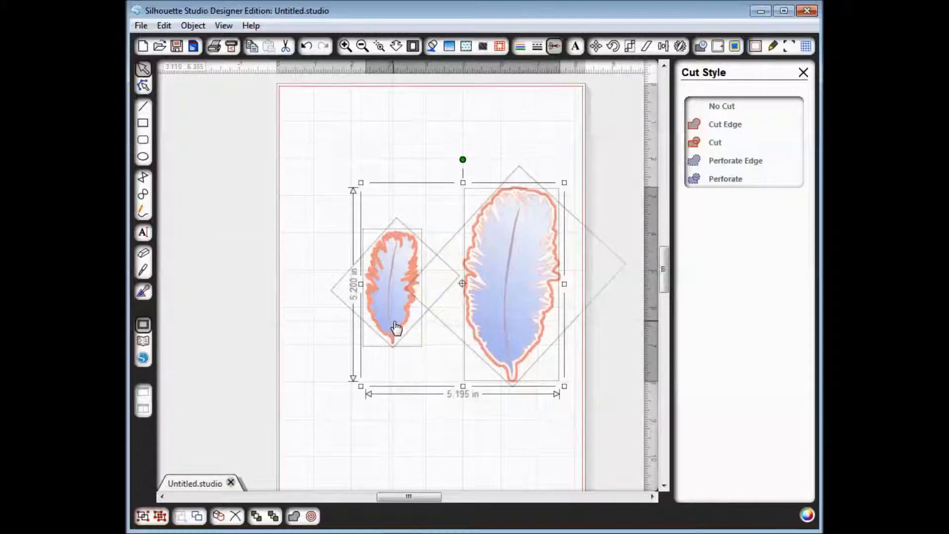
left_click(618, 164)
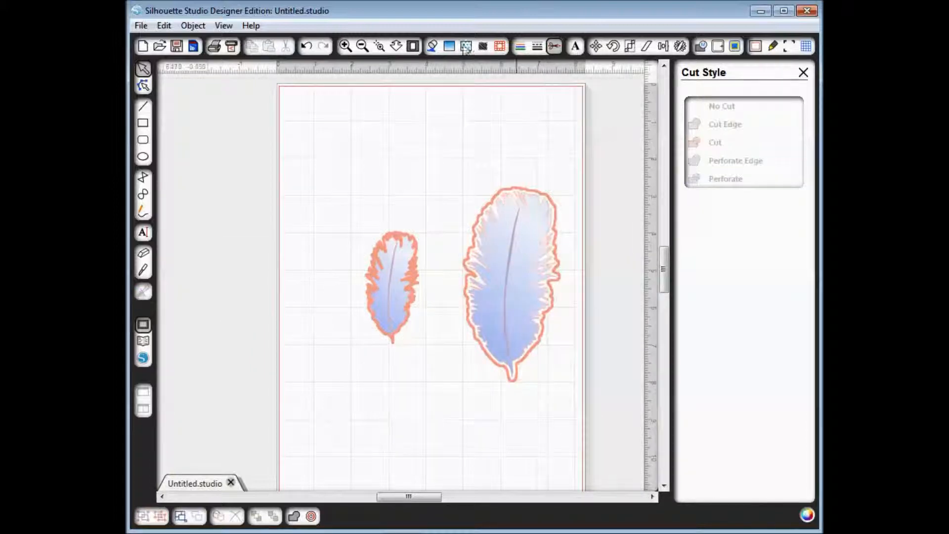
Leave the cut style preview and show registration marks on the page
left_click(431, 45)
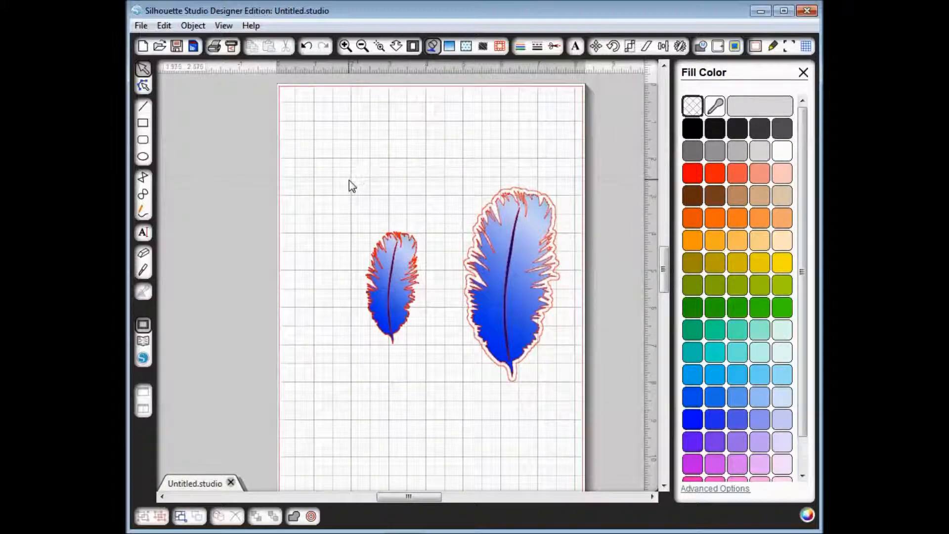
left_click(788, 46)
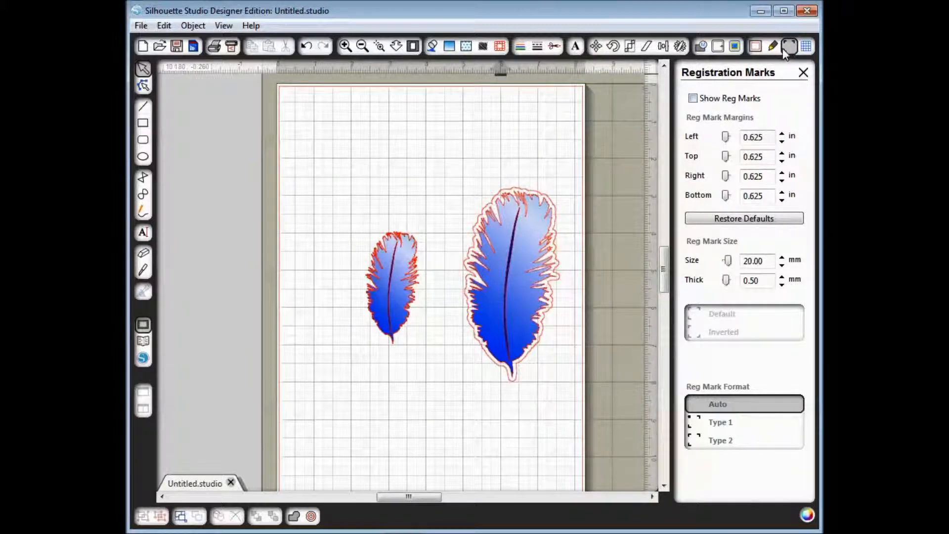
left_click(693, 99)
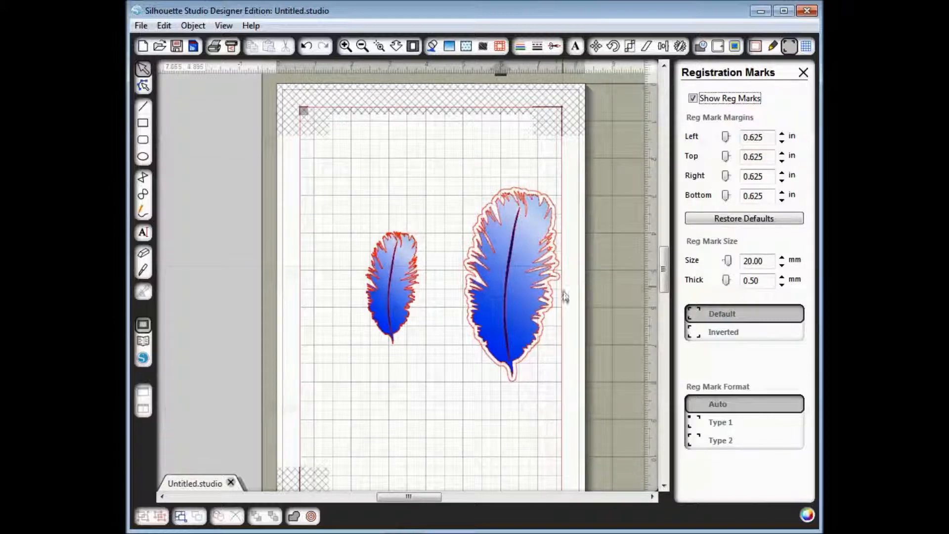
Move the small feather with its outline close to the page's upper-left registration mark
left_click(392, 287)
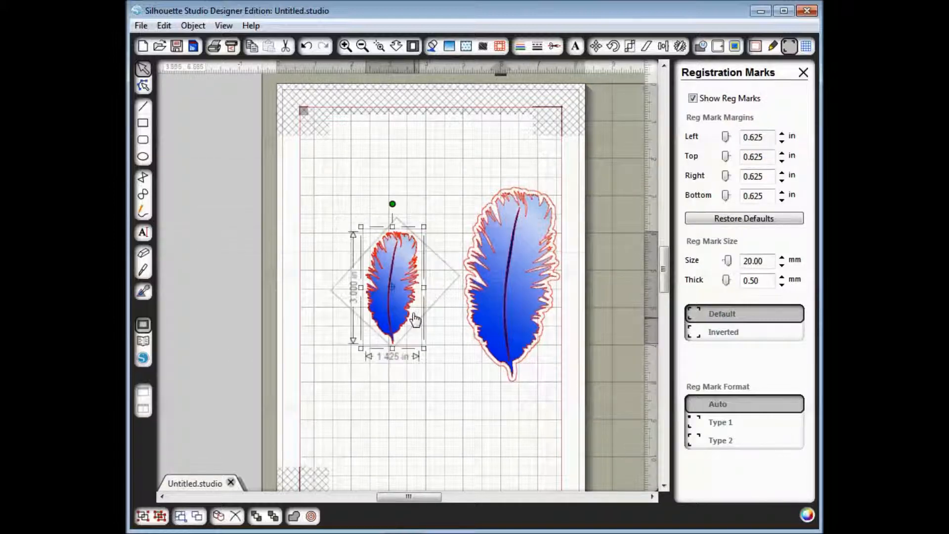
left_click_drag(402, 281, 350, 175)
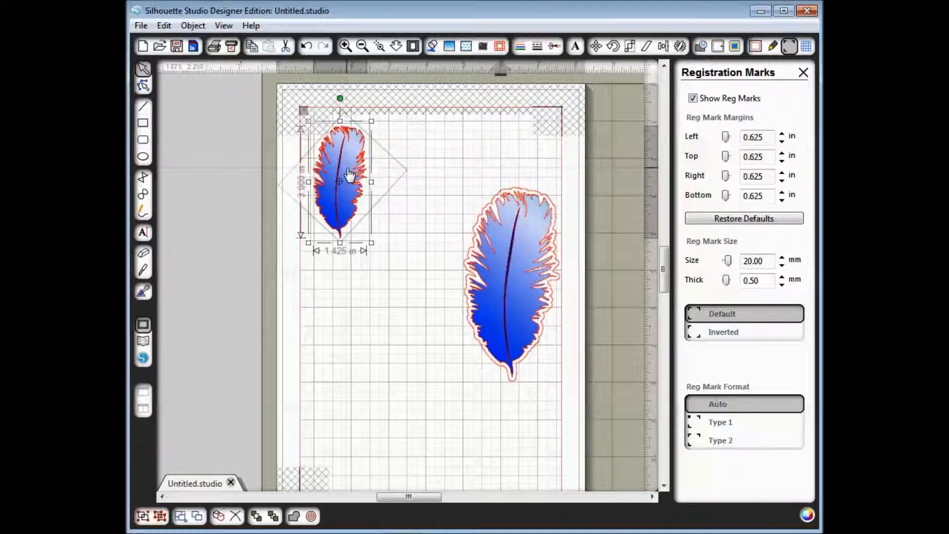
left_click_drag(350, 175, 348, 174)
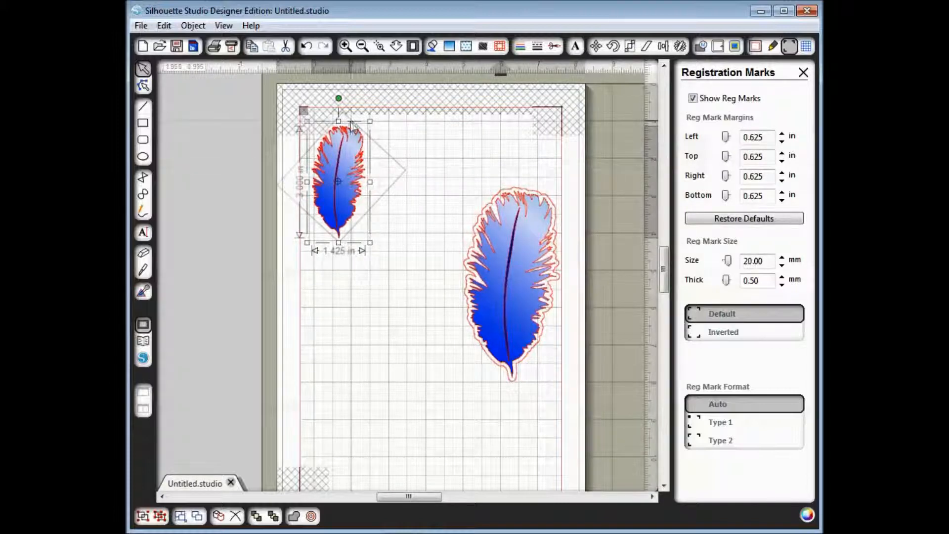
left_click(396, 134)
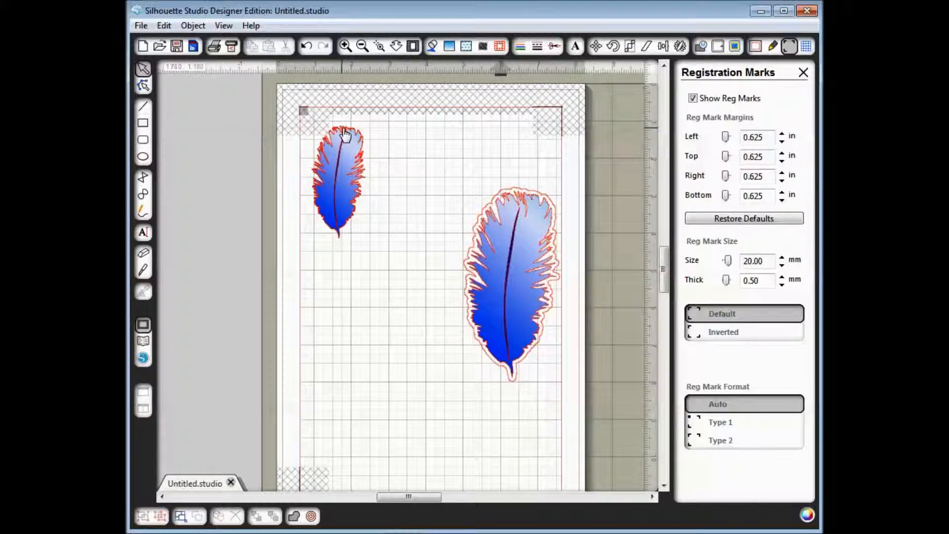
Nudge the small feather and its outline slightly upward, just clear of the hatched registration area
left_click_drag(241, 119, 380, 177)
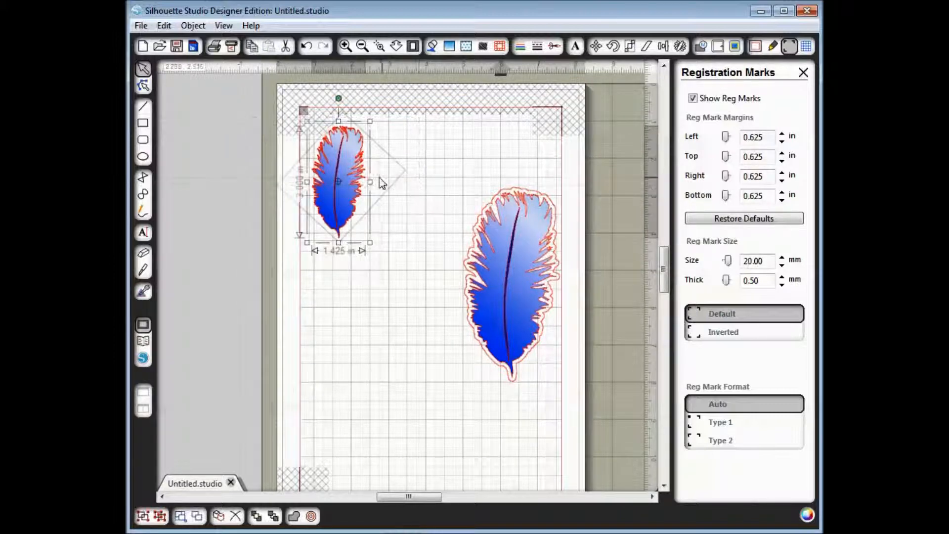
key("Up")
key("Up")
key("Up")
key("Up")
key("Up")
key("Up")
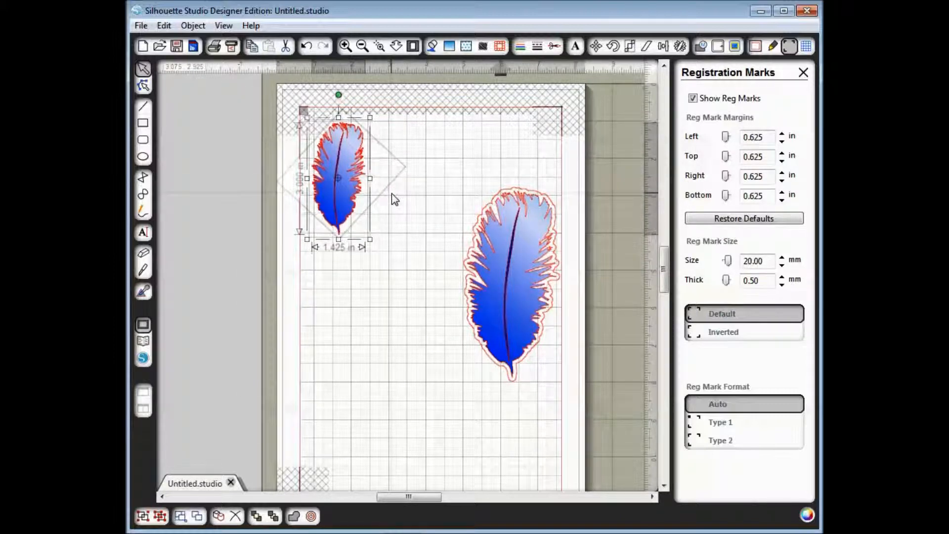
key("Up")
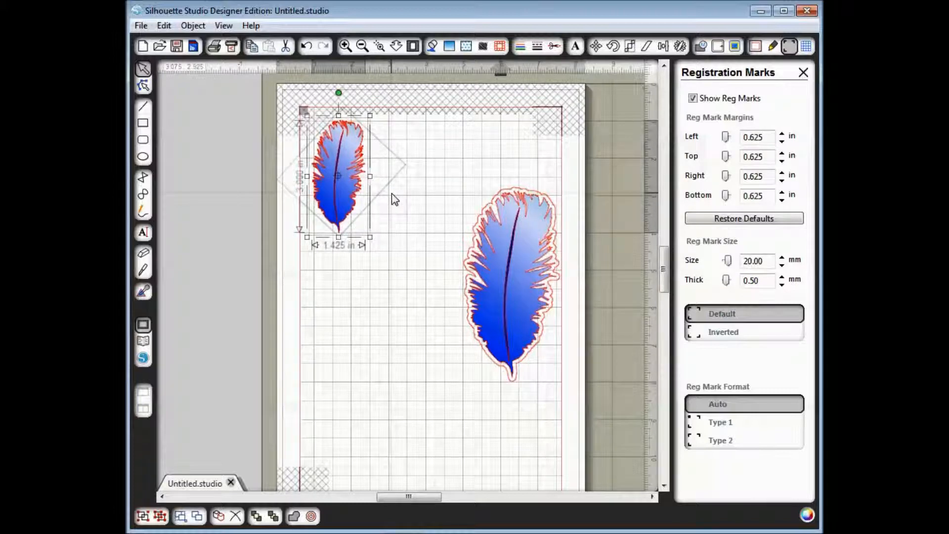
left_click(298, 202)
Move the large feather with its outline up beside the small one and rotate it 90° clockwise
left_click_drag(427, 167, 585, 278)
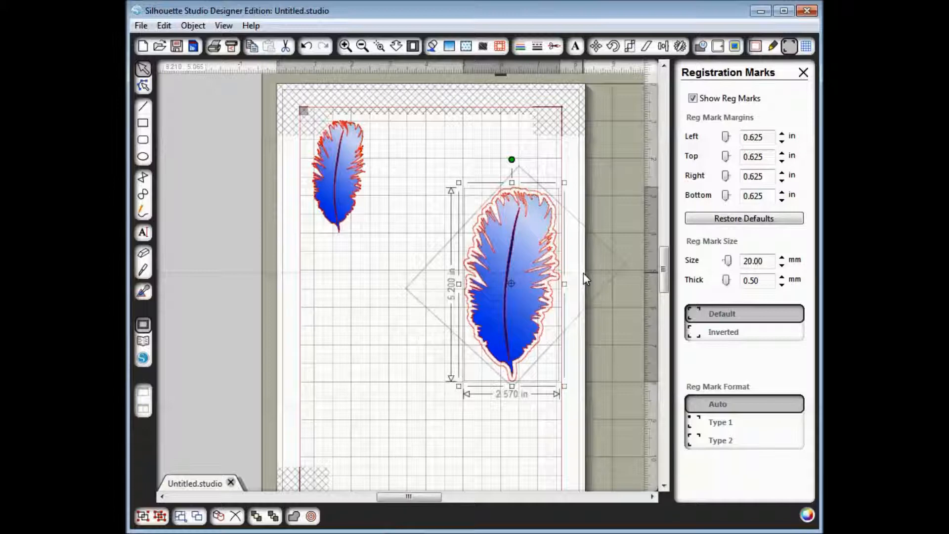
left_click_drag(528, 291, 438, 225)
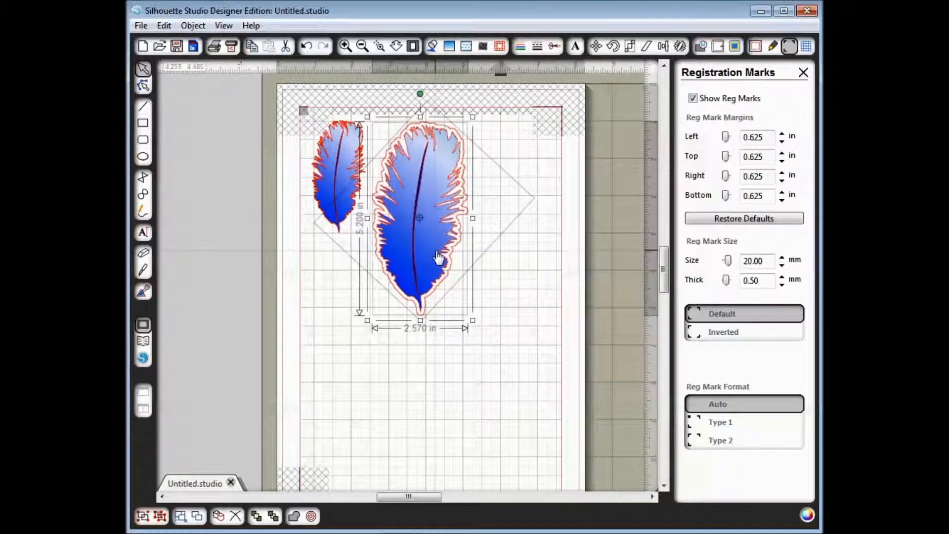
left_click(614, 48)
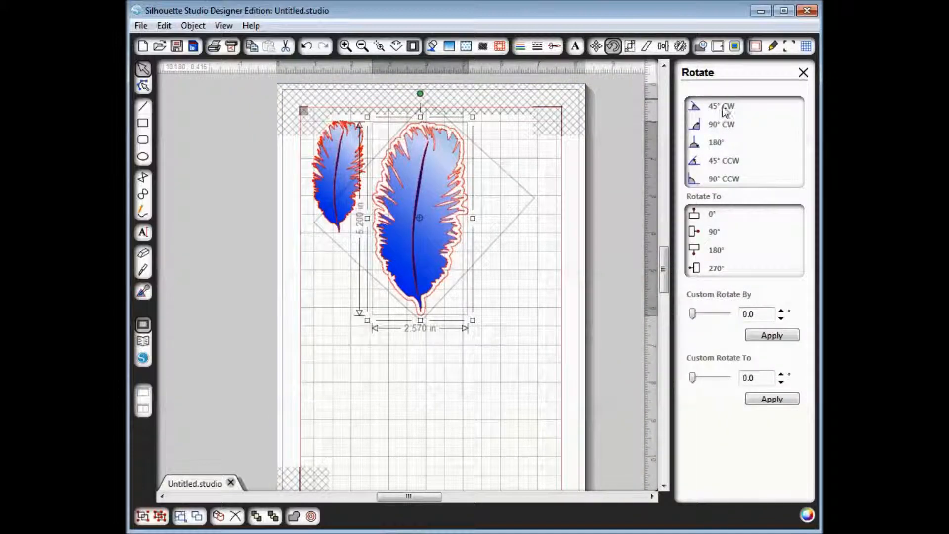
left_click(717, 127)
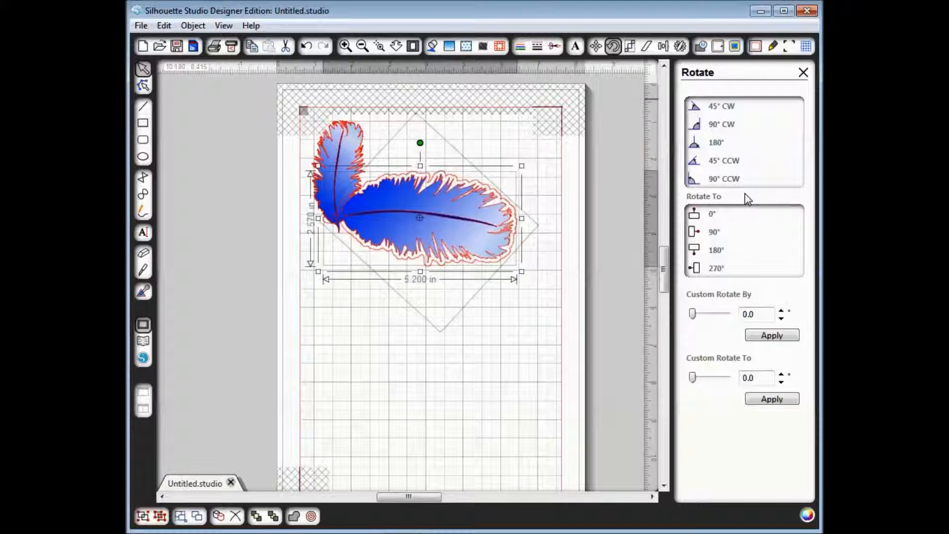
Nudge the rotated large feather to the right until it clears the small feather and stays inside the cut border
key("Right")
key("Right")
key("Right")
key("Right")
key("Right")
key("Right")
key("Right")
key("Right")
key("Right")
key("Right")
key("Right")
key("Right")
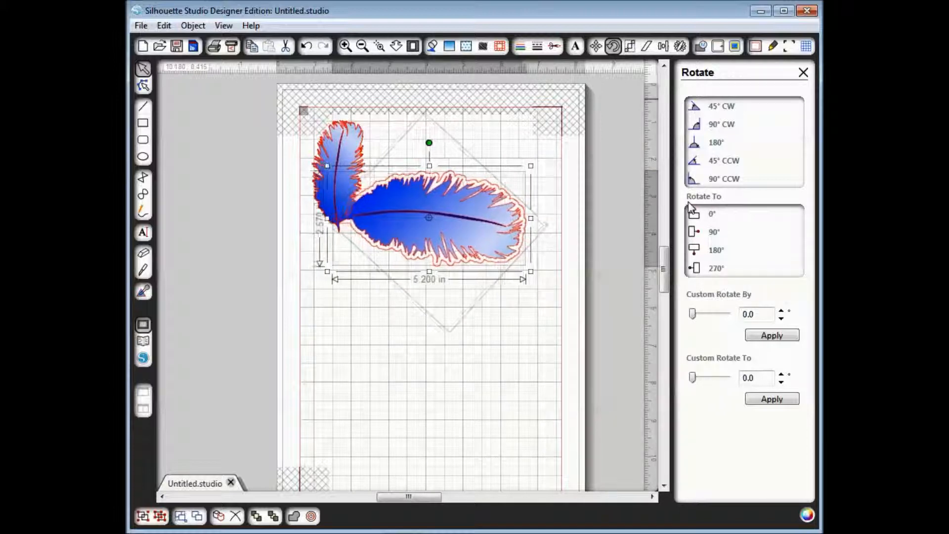
key("Right")
key("Right")
key("Right")
key("Right")
key("Right")
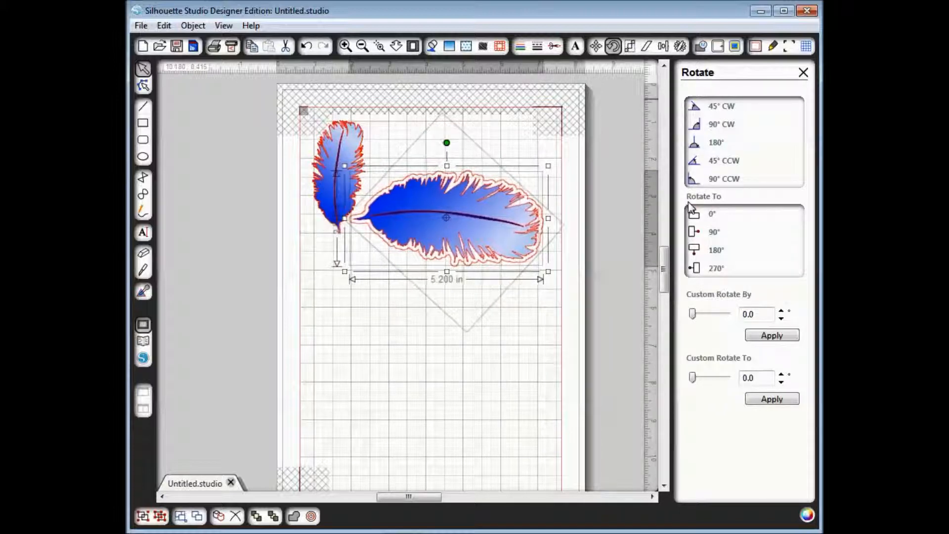
key("Right")
key("Right")
key("Right")
key("Right")
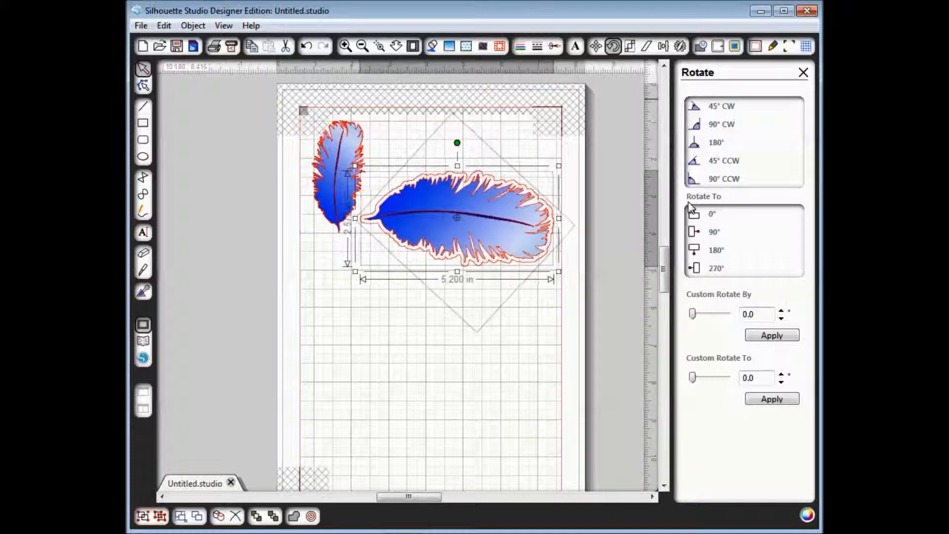
key("Right")
Nudge the rotated large feather upward to just below the upper-right registration mark area
key("Up")
key("Up")
key("Up")
key("Up")
key("Up")
key("Up")
key("Up")
key("Up")
key("Up")
key("Up")
key("Up")
key("Up")
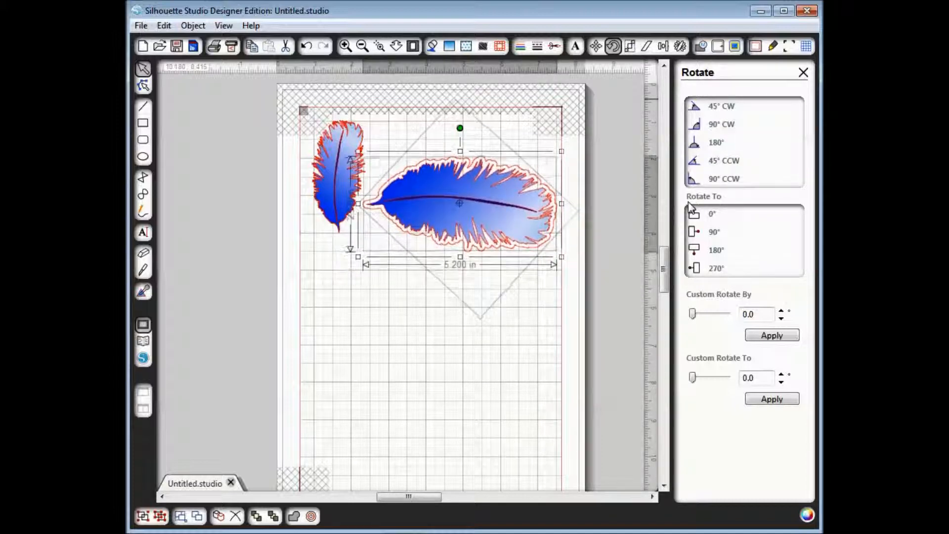
key("Up")
key("Up")
key("Up")
key("Up")
key("Up")
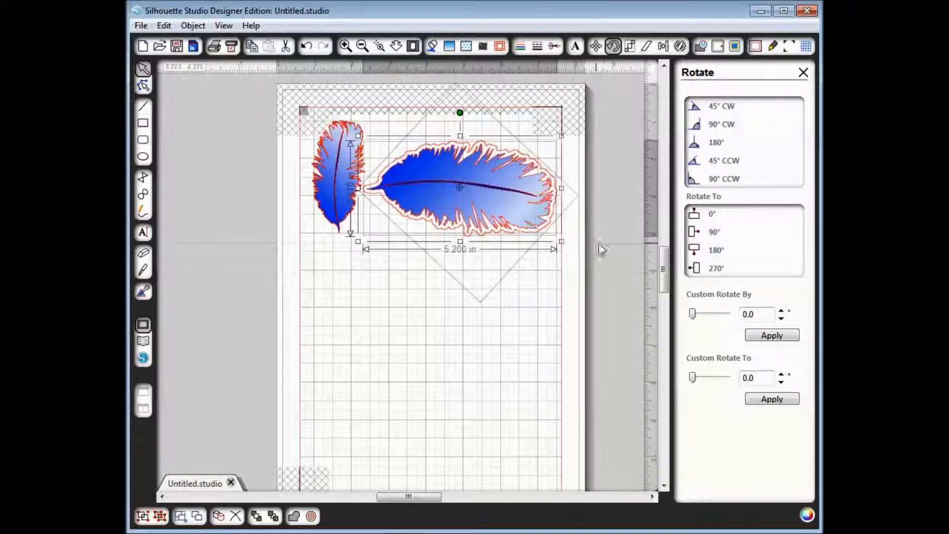
left_click(616, 247)
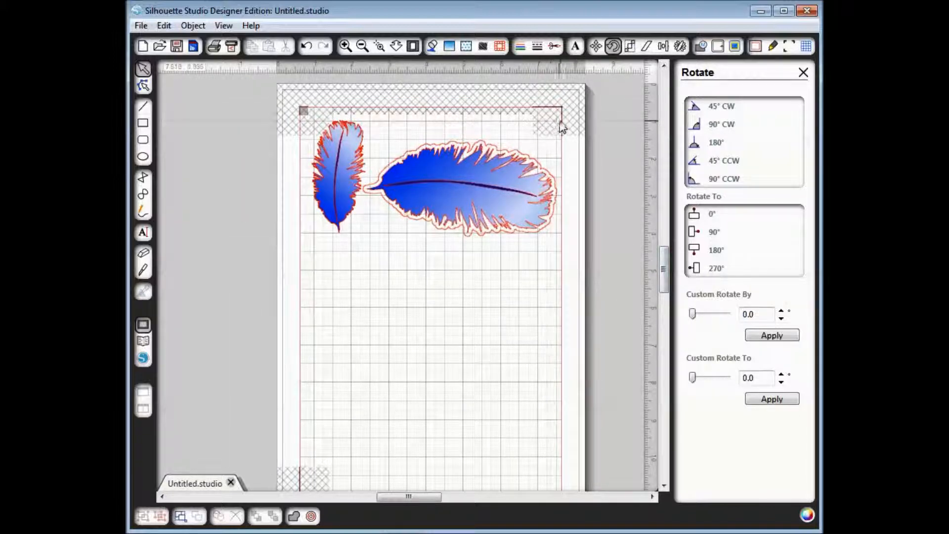
Duplicate both feathers with their outlines below the first row, and add a mirrored copy below as a third row
left_click_drag(666, 257, 667, 282)
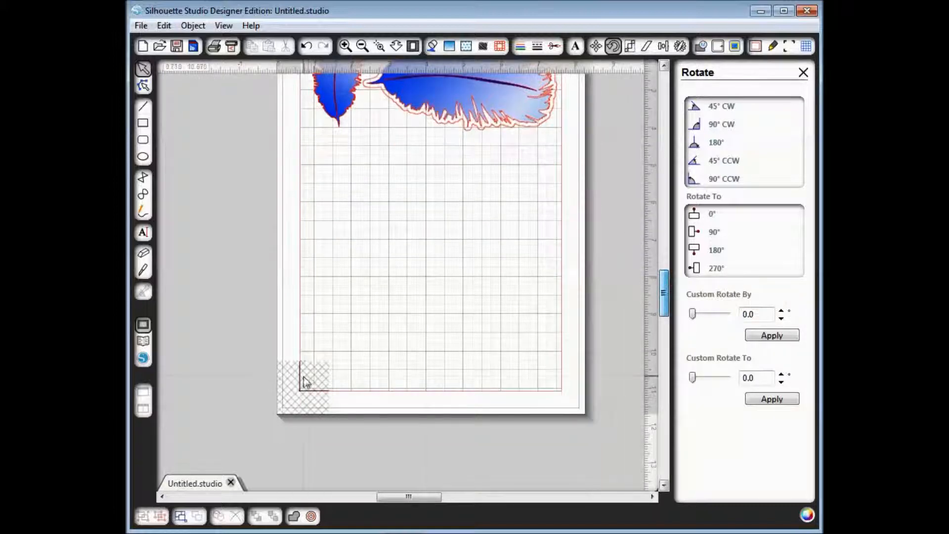
scroll(667, 290, "up", 3)
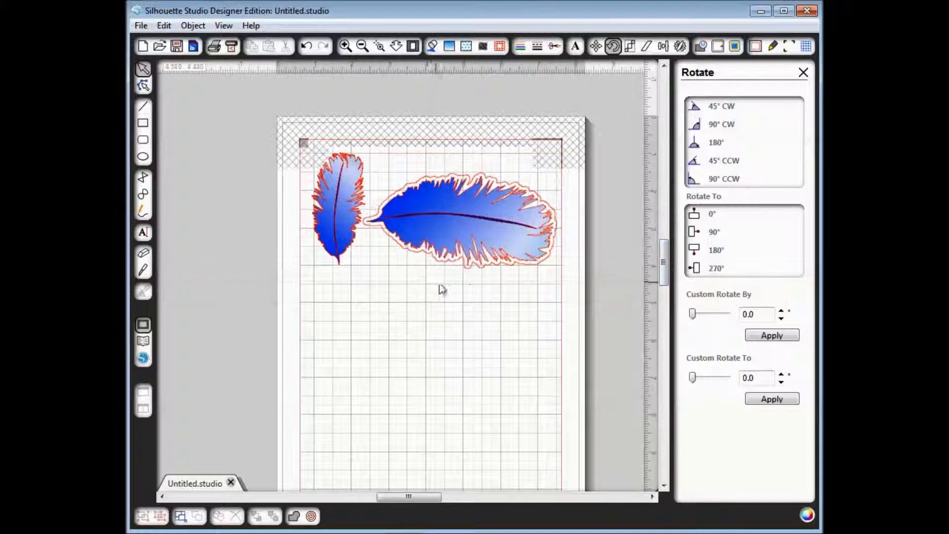
left_click_drag(262, 127, 574, 296)
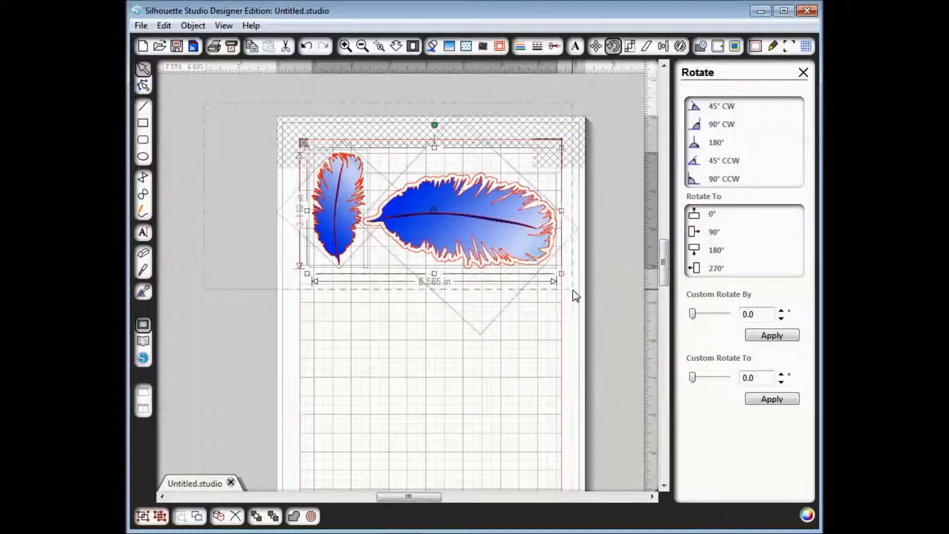
left_click(680, 46)
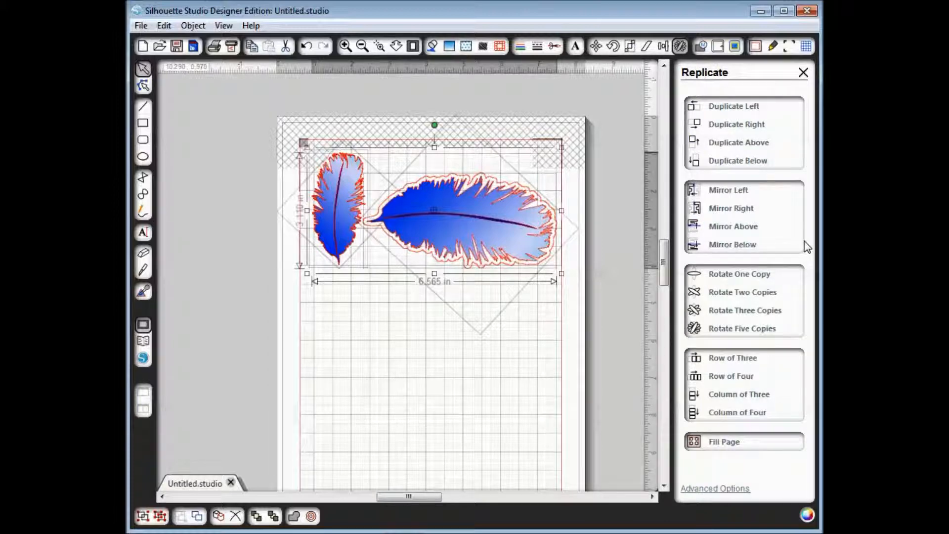
left_click(749, 162)
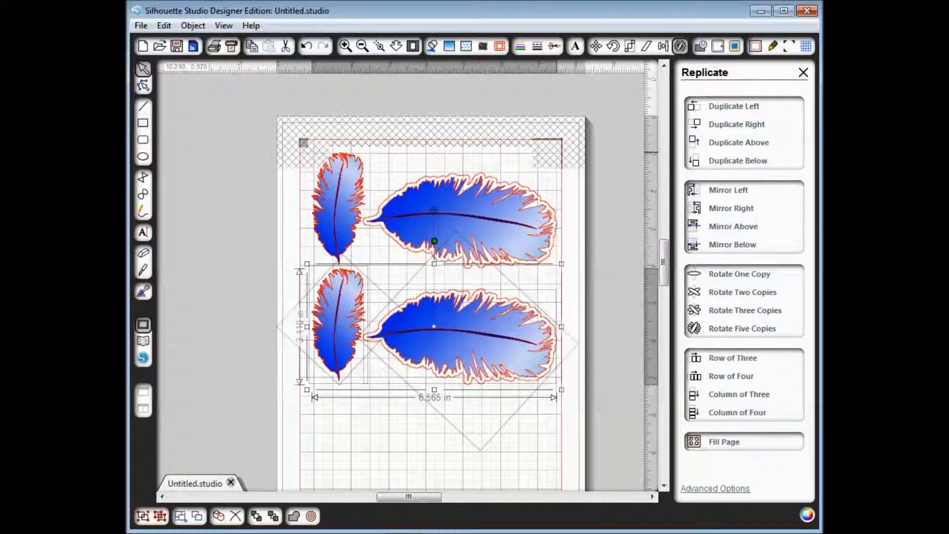
left_click_drag(664, 244, 665, 269)
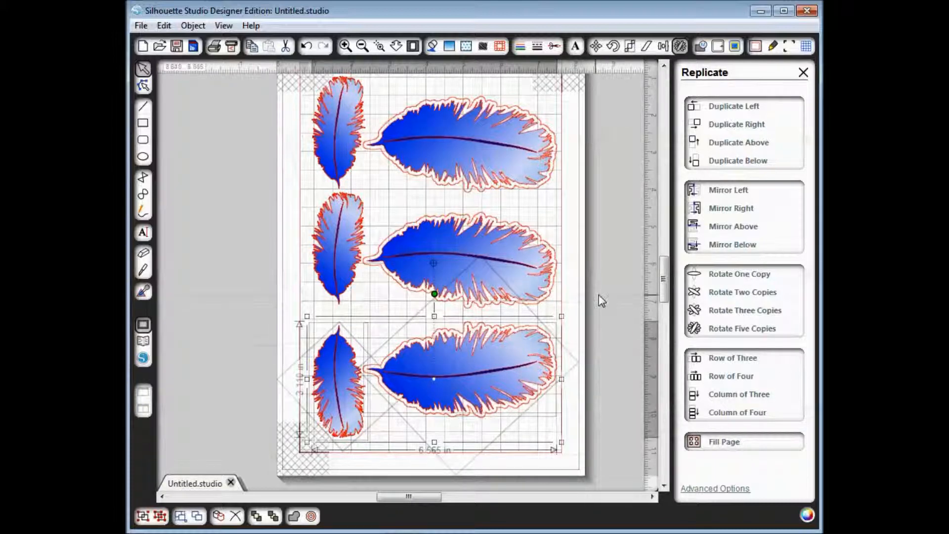
left_click(601, 316)
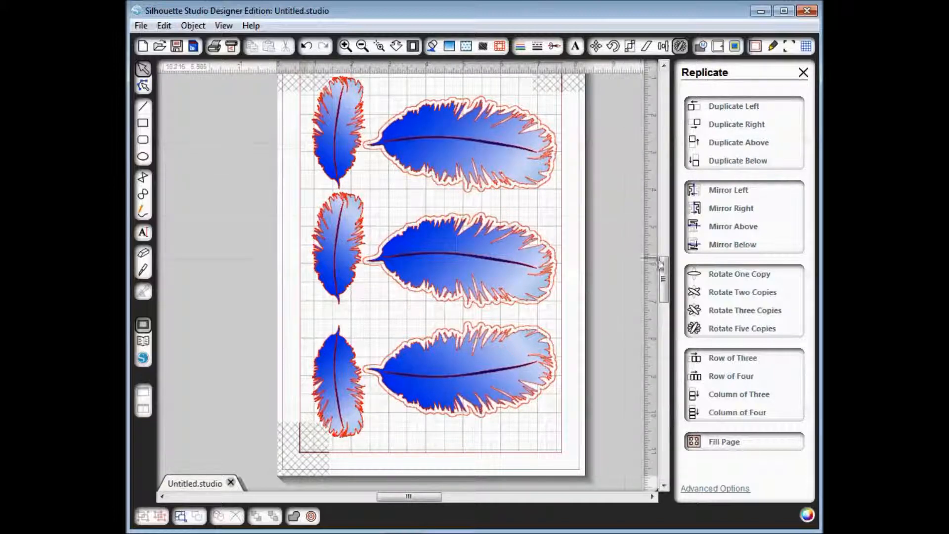
Open the print setup for the feather page and select the EPSON WF-2540 Series printer
left_click_drag(664, 271, 664, 267)
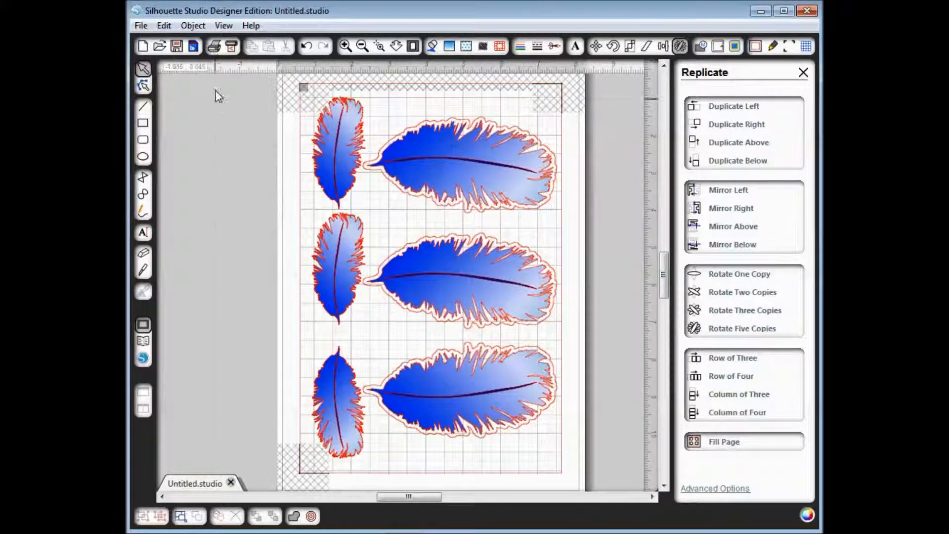
left_click(214, 47)
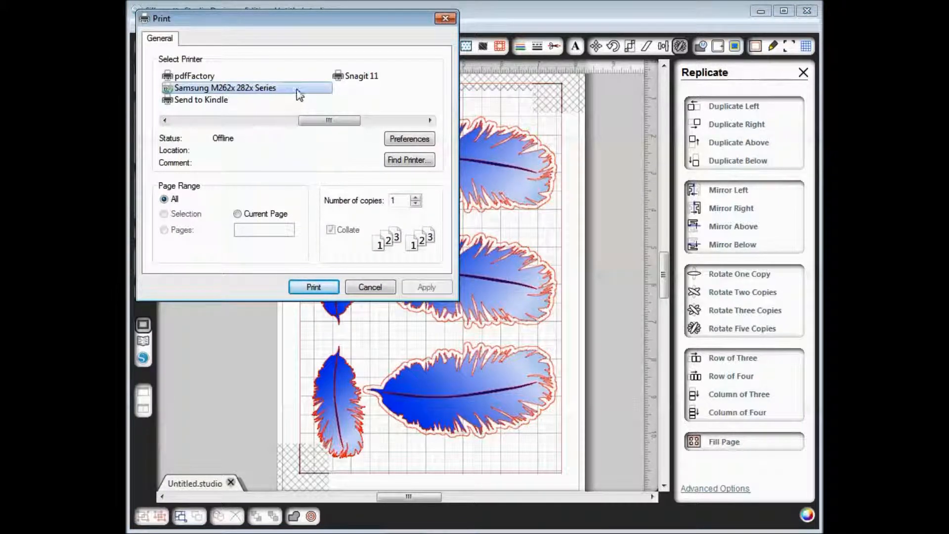
left_click(165, 120)
left_click(246, 76)
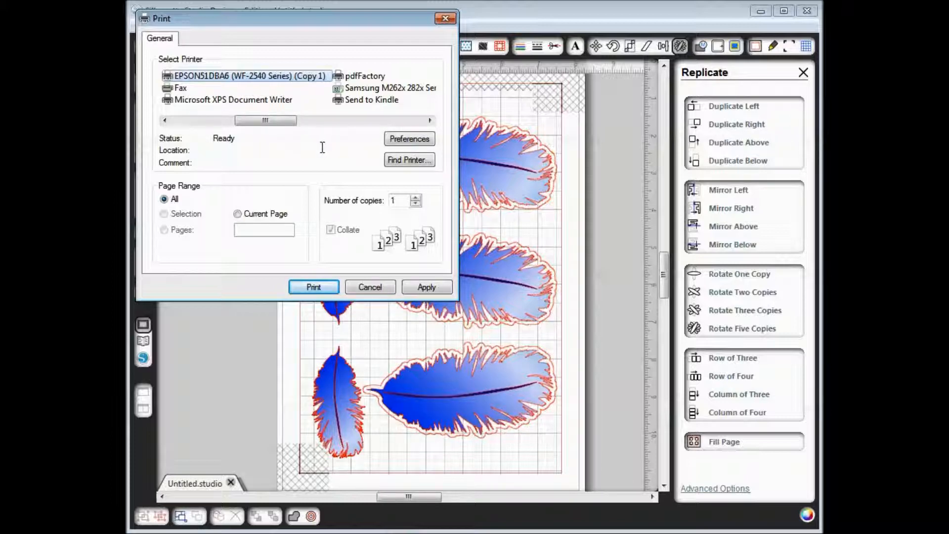
Choose the Document - High Quality preset with A4 document size in the printer preferences, and close the print setup without printing
left_click(407, 143)
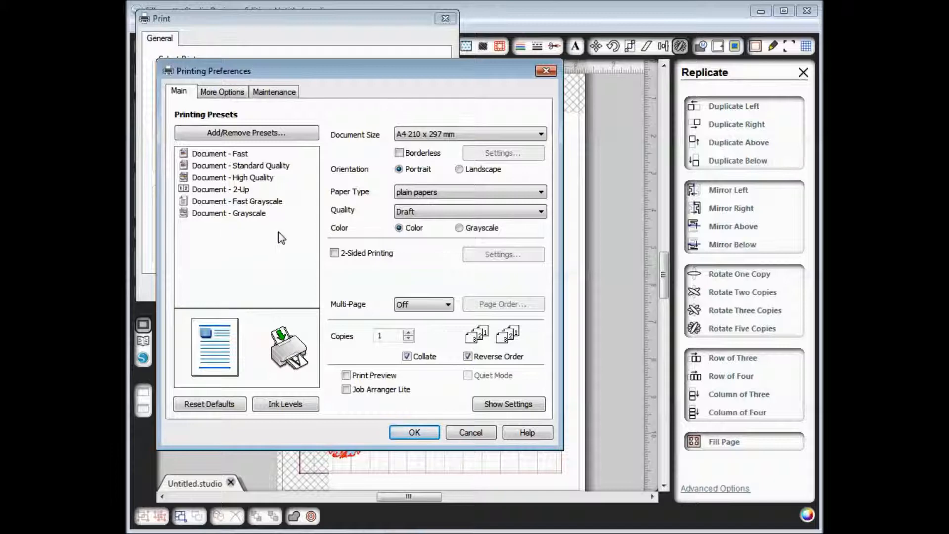
left_click(265, 178)
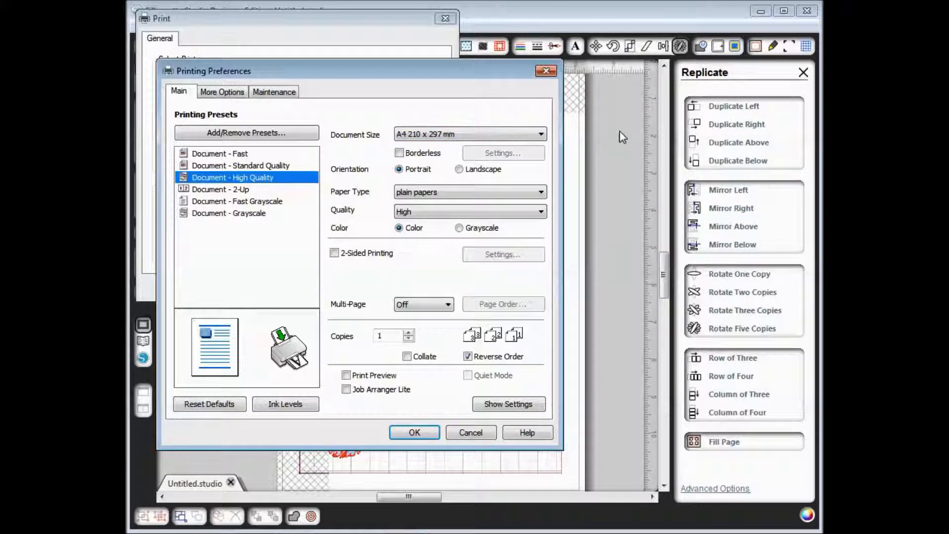
left_click(441, 136)
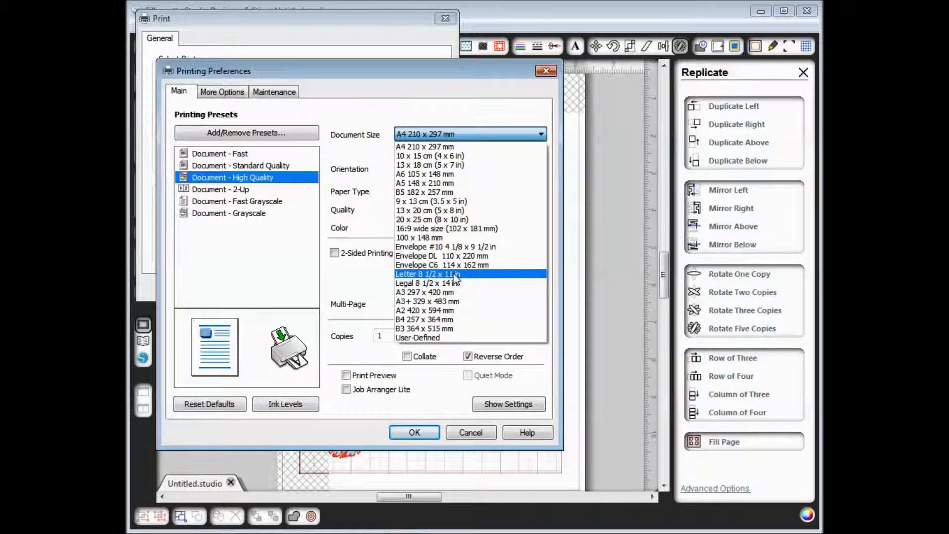
left_click(450, 134)
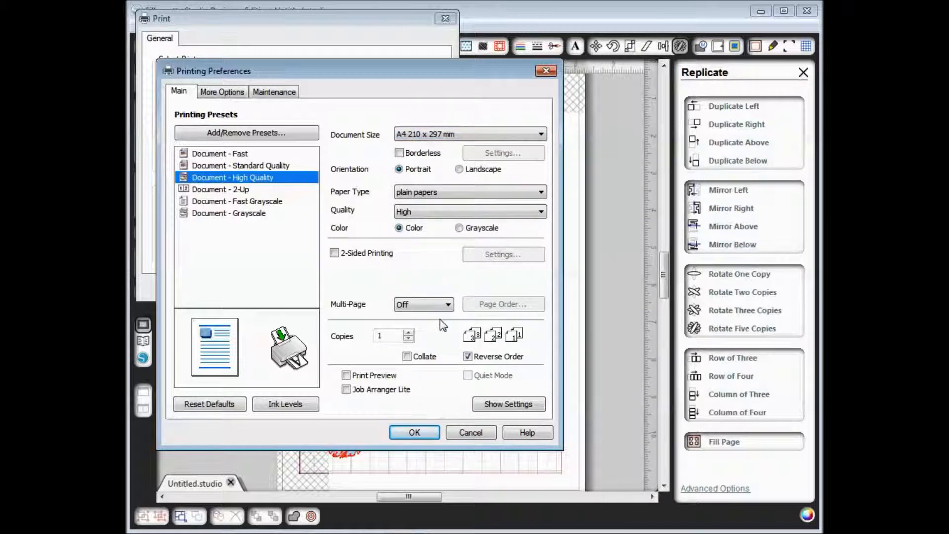
left_click(418, 438)
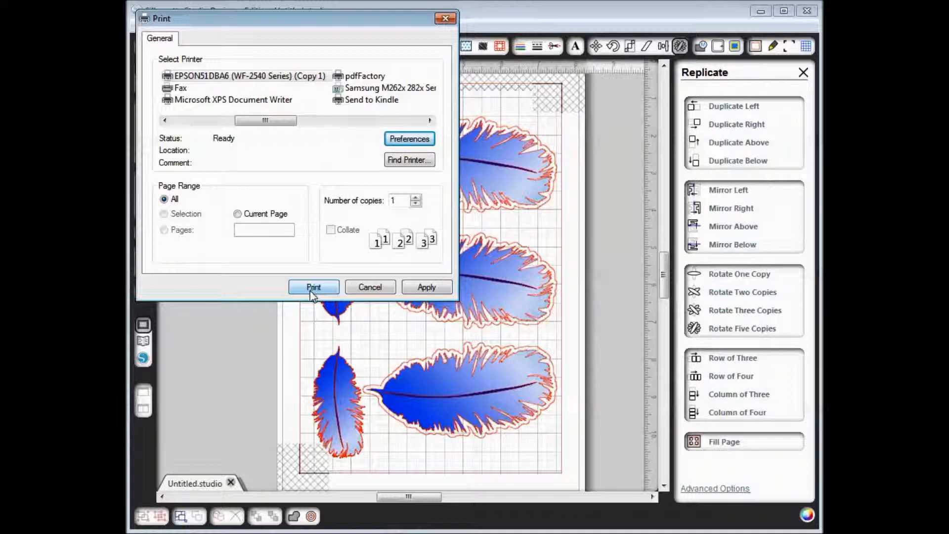
left_click(445, 20)
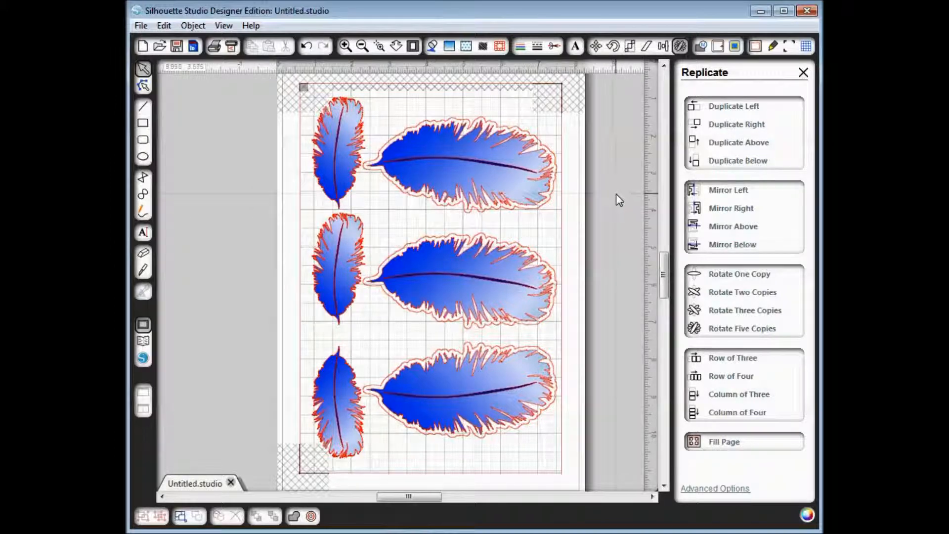
Start sending the page to the Silhouette, skipping both the printing stage and the registration mark detection
left_click(232, 47)
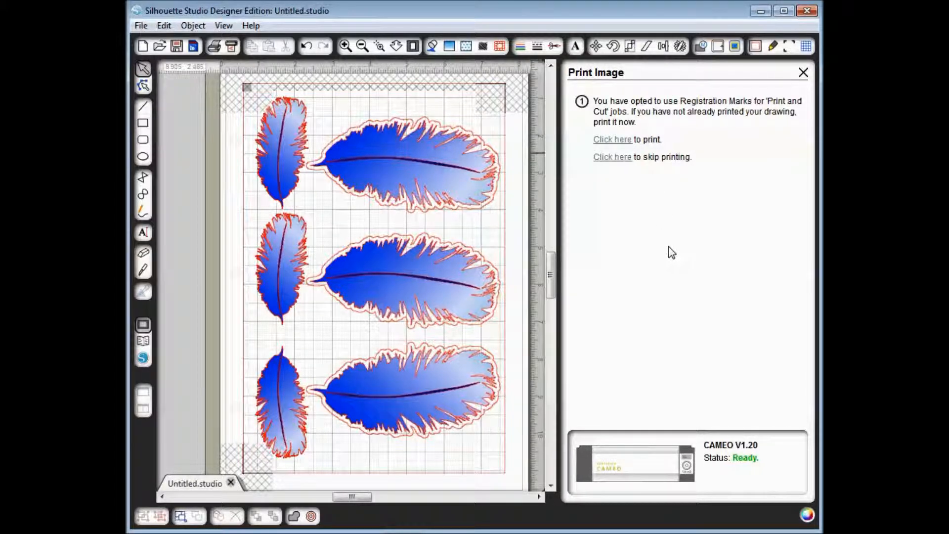
left_click(620, 158)
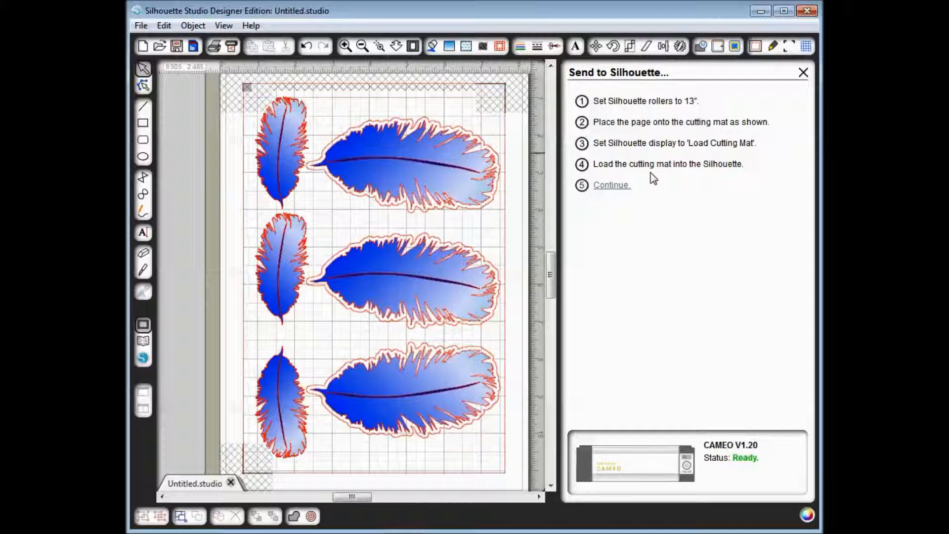
left_click(612, 185)
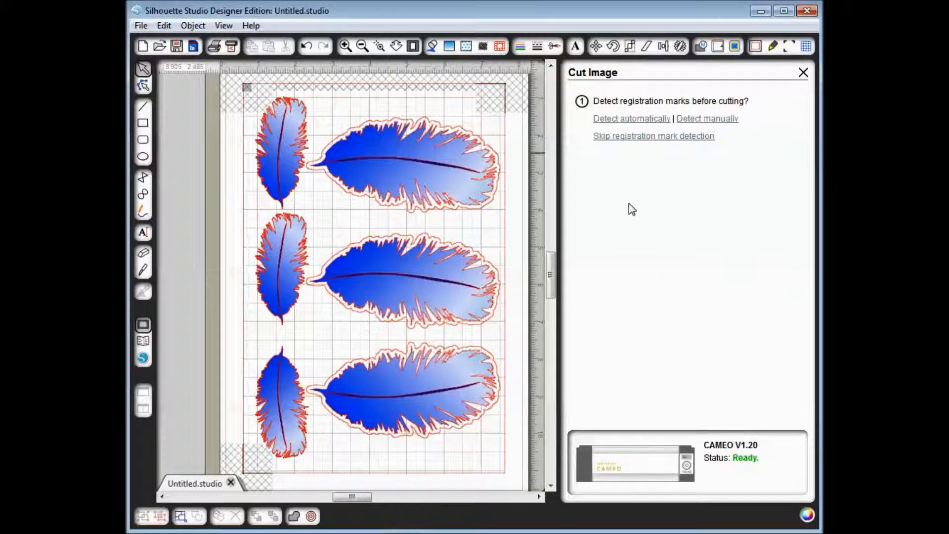
left_click(634, 137)
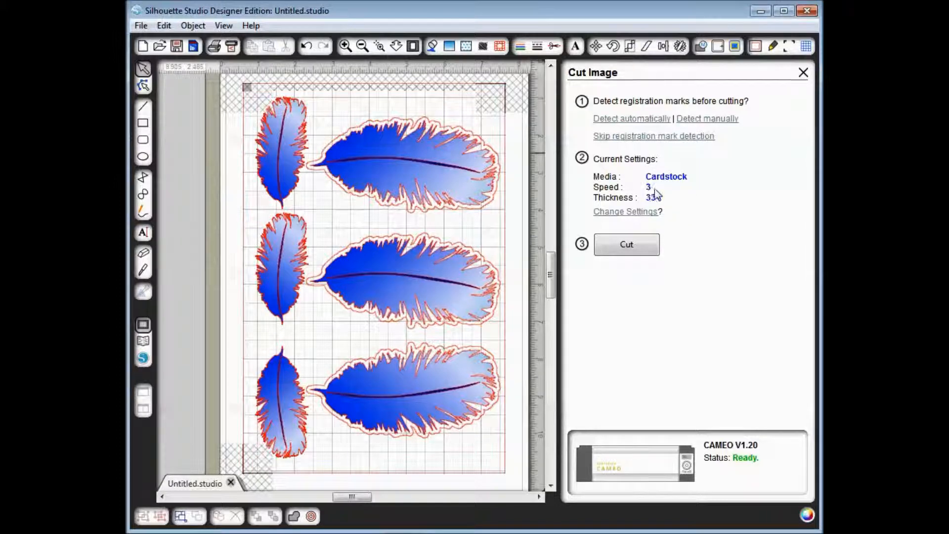
Change the cut settings to enable Double Cut and use the blade instead of the sketch pen
left_click(634, 212)
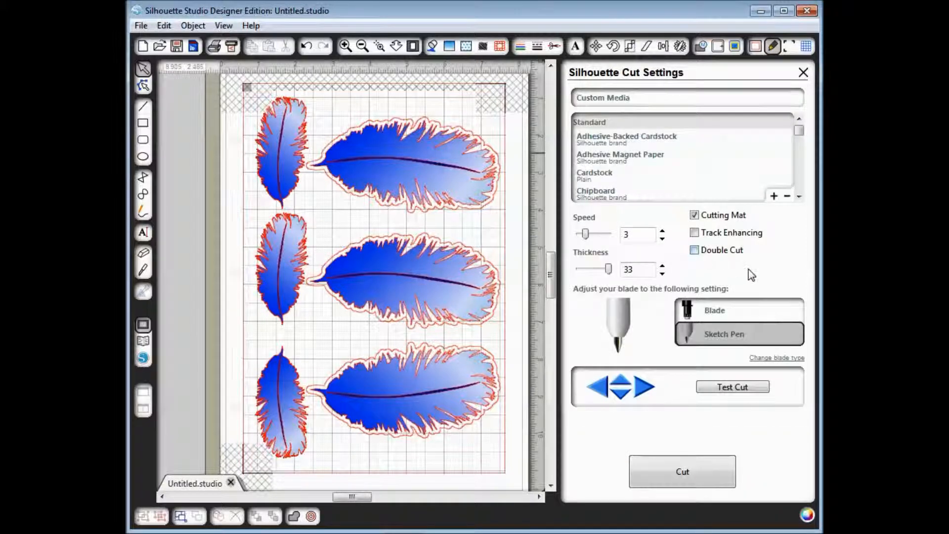
left_click(694, 252)
left_click(718, 314)
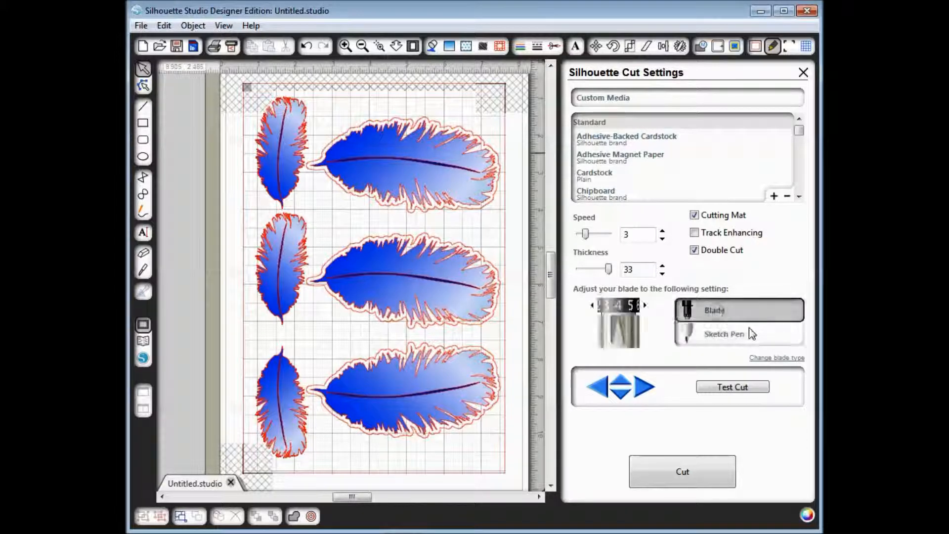